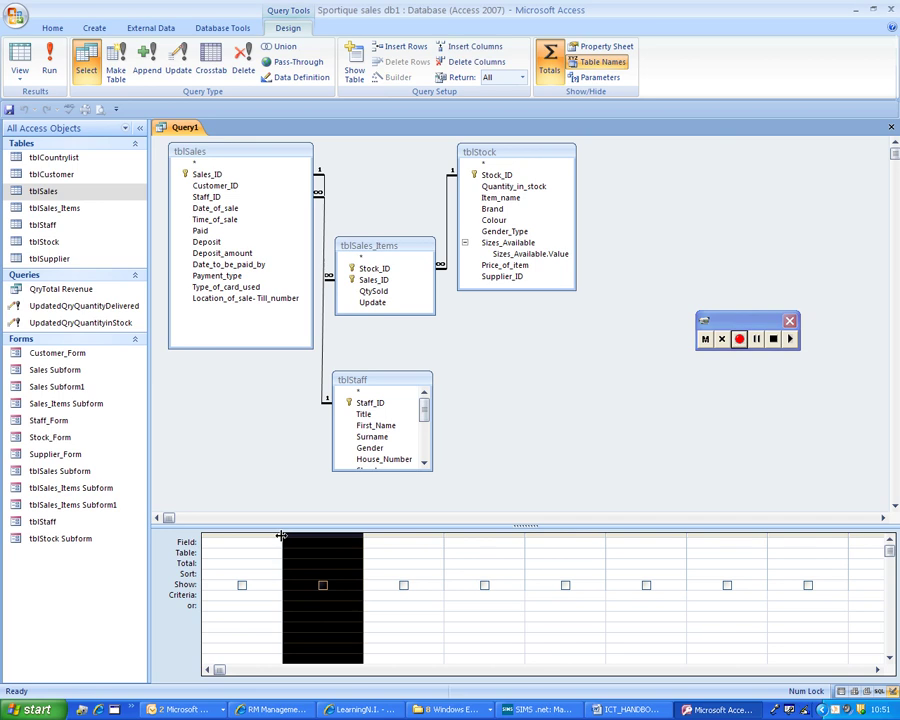
Widen the first query grid column and define its field as Total quantity Sold: [QtySold].
{"action": "left_click_drag", "start_coordinate": [282, 537], "coordinate": [405, 556]}
{"action": "left_click", "coordinate": [260, 546]}
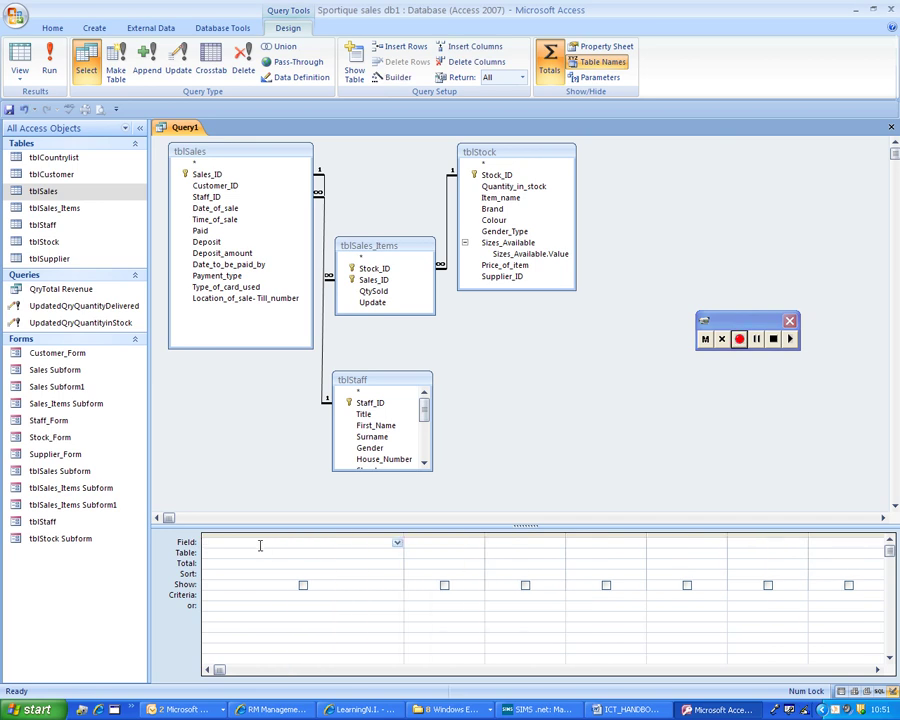
{"action": "type", "text": "Total quabntity:[Sold]"}
{"action": "key", "text": "BackSpace"}
{"action": "type", "text": ": [QtySold"}
{"action": "left_click", "coordinate": [20, 60]}
{"action": "left_click", "coordinate": [22, 60]}
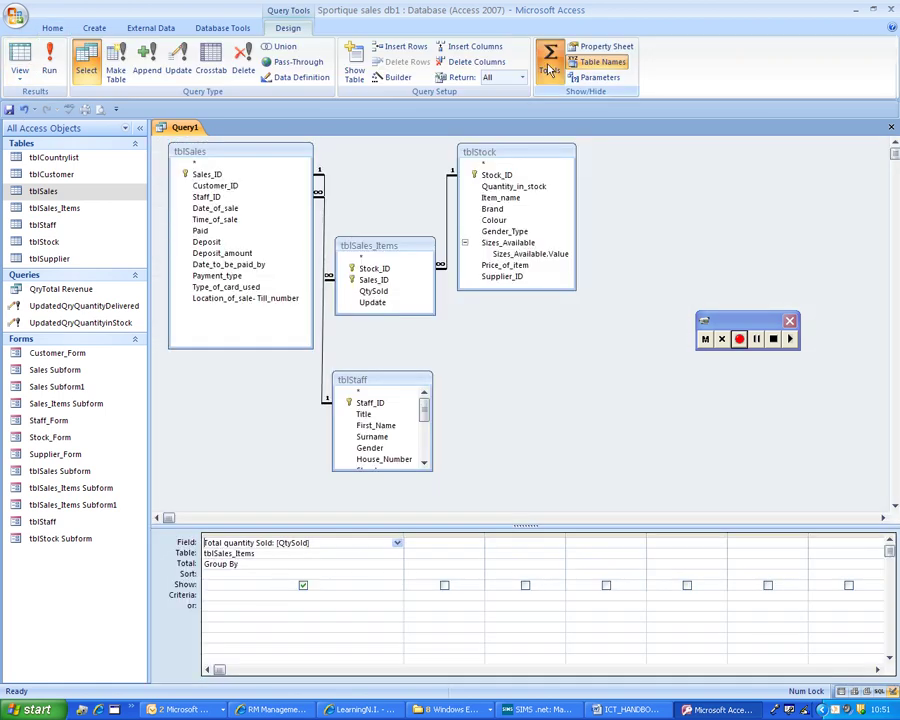
Set the total function of the Total quantity Sold field to Sum and run the query.
{"action": "left_click", "coordinate": [388, 561]}
{"action": "left_click", "coordinate": [397, 563]}
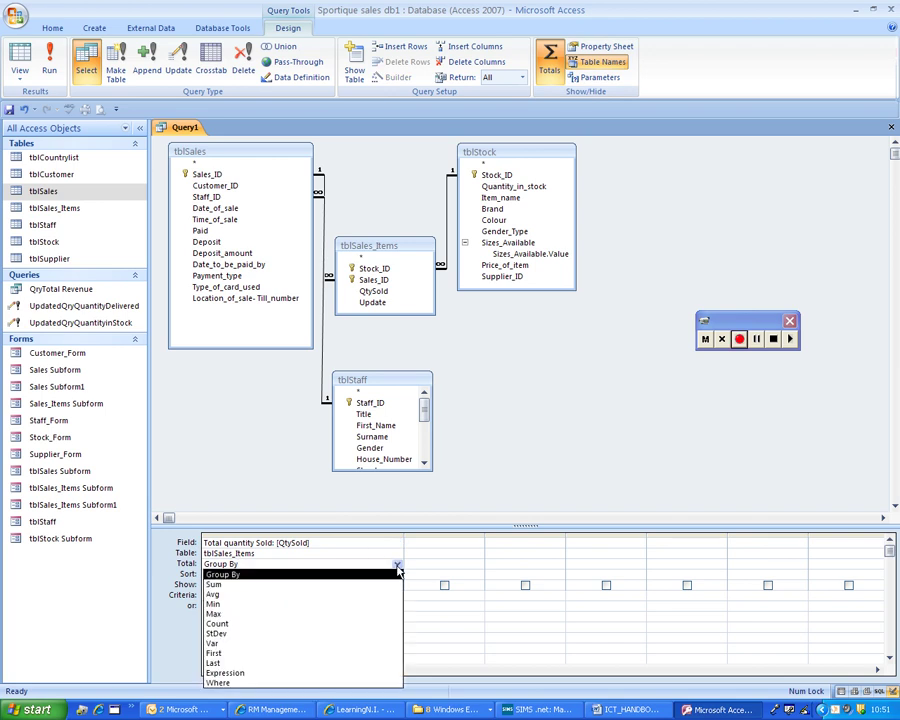
{"action": "left_click", "coordinate": [378, 588]}
{"action": "left_click", "coordinate": [47, 67]}
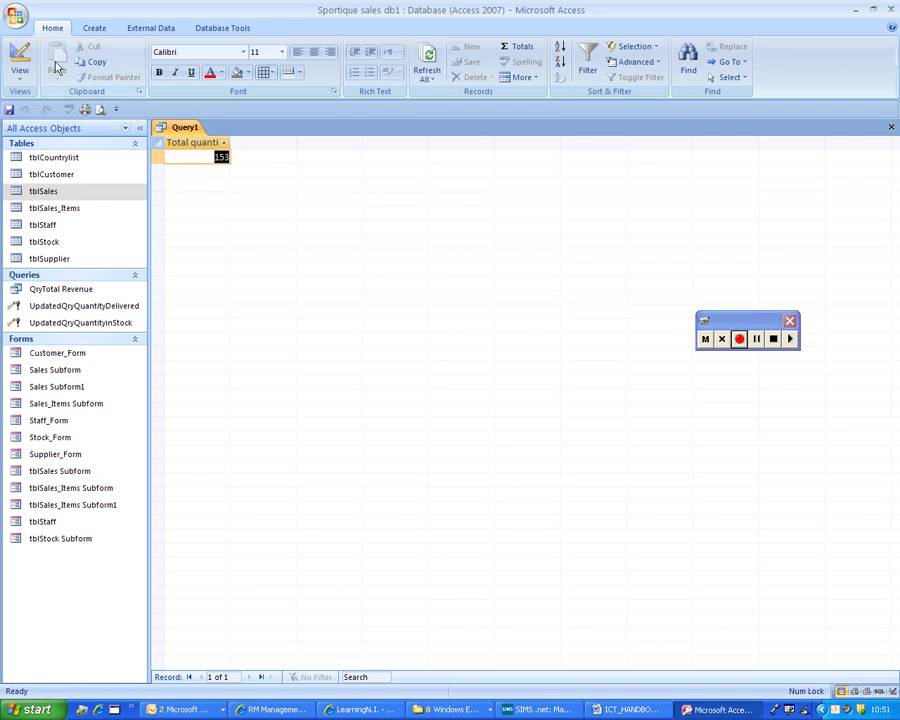
Return to the query design and remove the tblStaff table from it.
{"action": "left_click", "coordinate": [16, 45]}
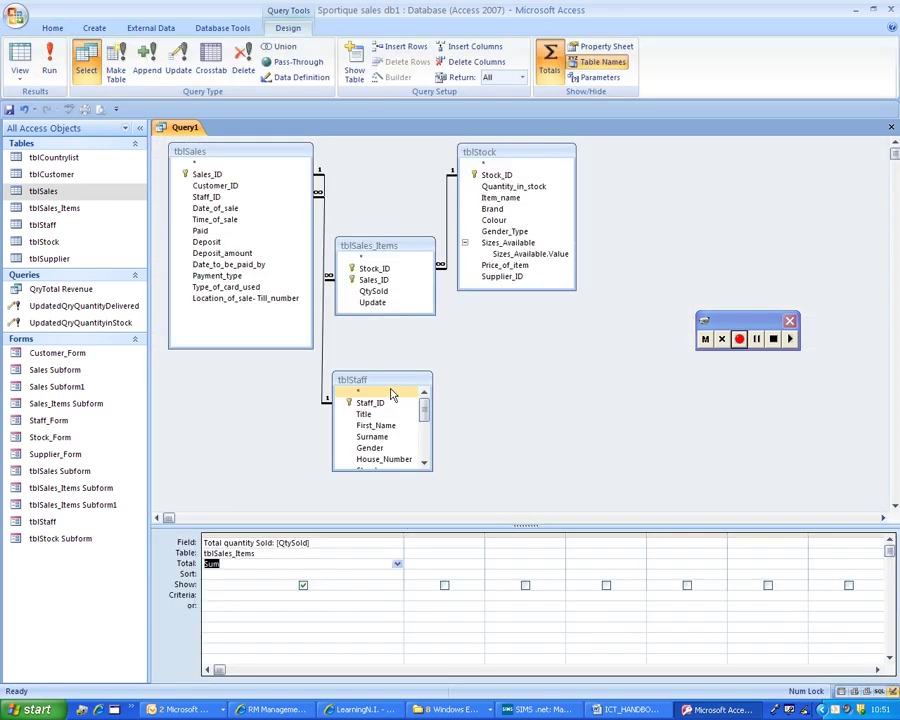
{"action": "left_click", "coordinate": [380, 436]}
{"action": "key", "text": "Delete"}
Add the Item_name, Brand and Colour fields from tblStock to the query and run it.
{"action": "left_click", "coordinate": [497, 198]}
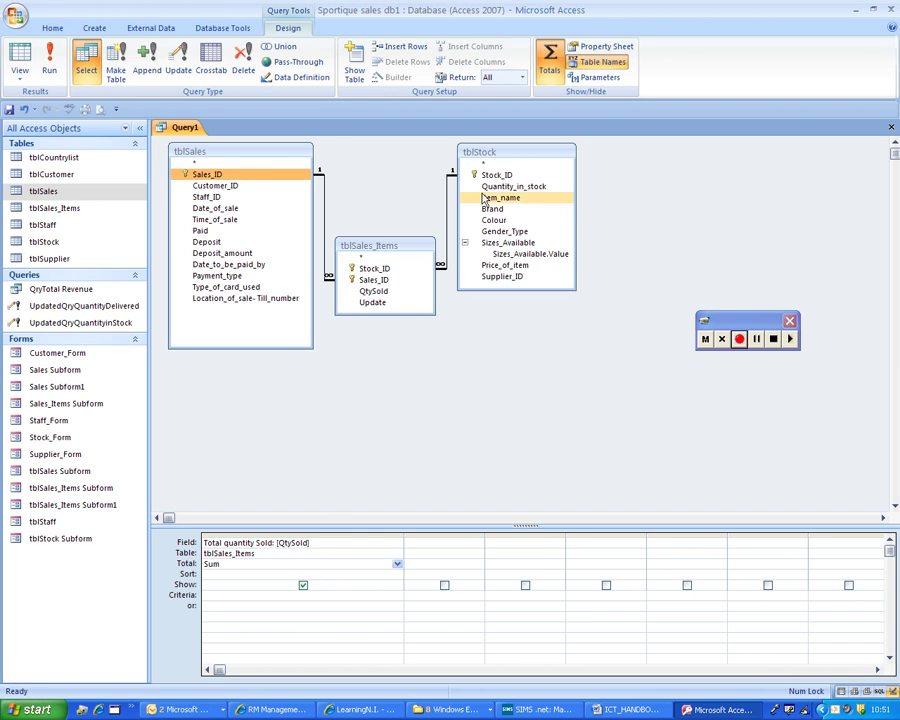
{"action": "double_click", "coordinate": [497, 198]}
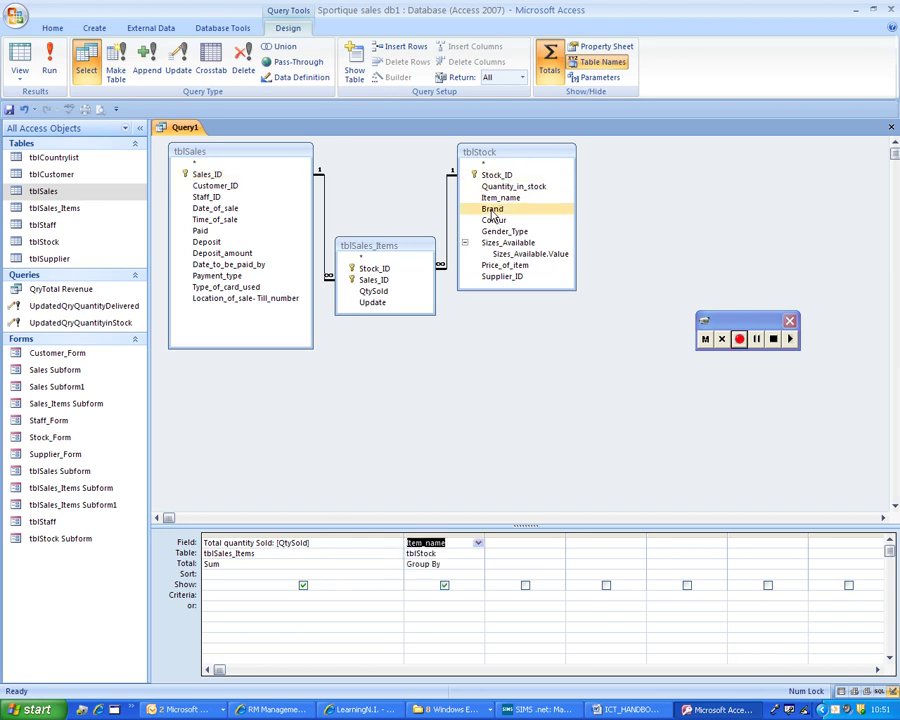
{"action": "double_click", "coordinate": [492, 209]}
{"action": "left_click", "coordinate": [493, 221]}
{"action": "double_click", "coordinate": [493, 221]}
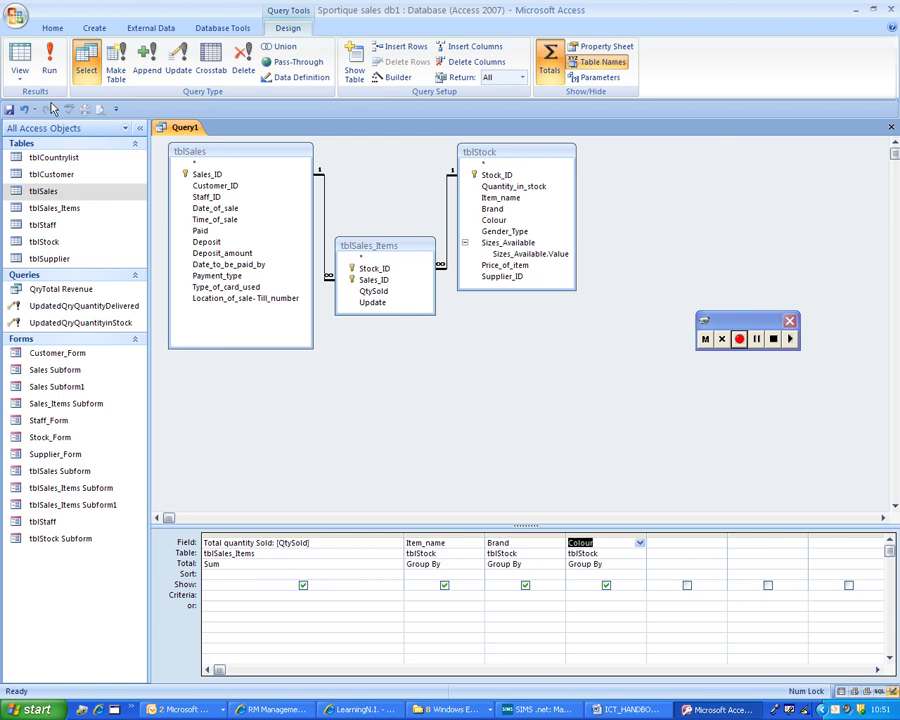
{"action": "left_click", "coordinate": [48, 66]}
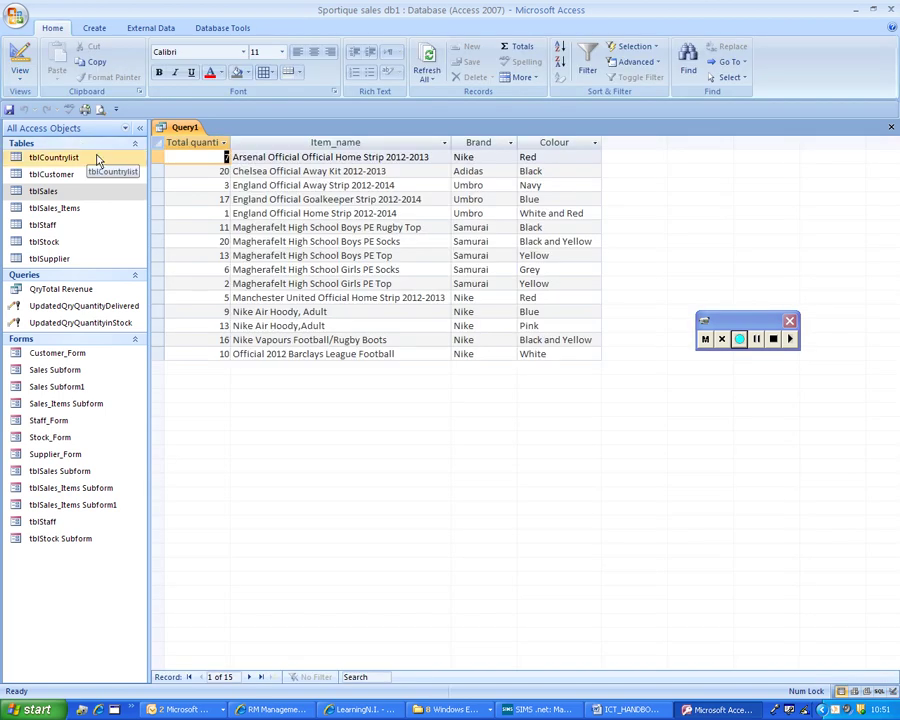
Return to the query design and sort the Total quantity Sold field in descending order.
{"action": "left_click", "coordinate": [19, 62]}
{"action": "left_click", "coordinate": [395, 577]}
{"action": "left_click", "coordinate": [396, 577]}
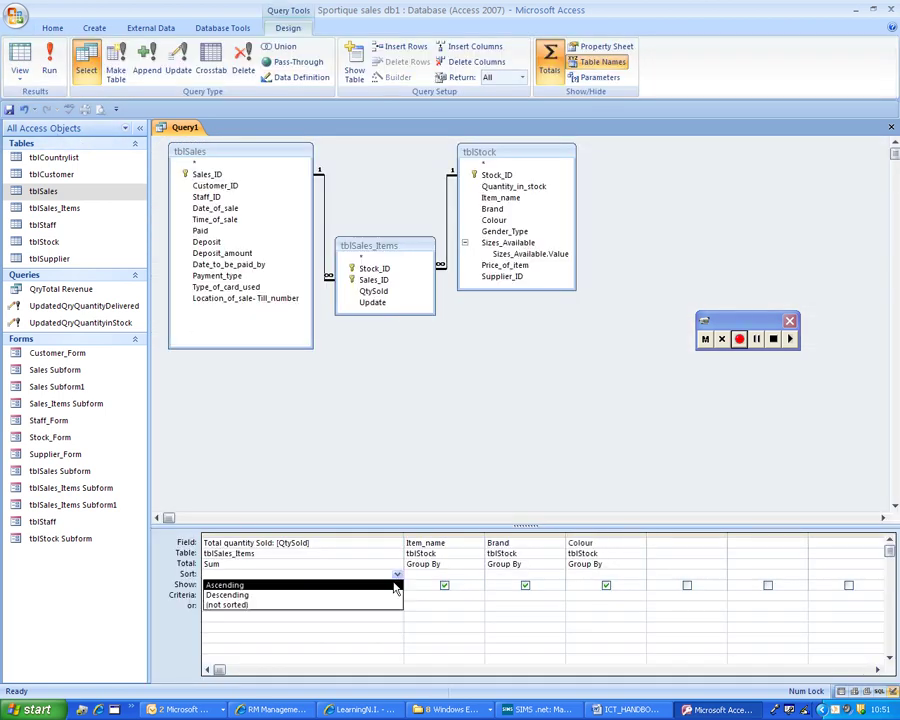
{"action": "left_click", "coordinate": [291, 595]}
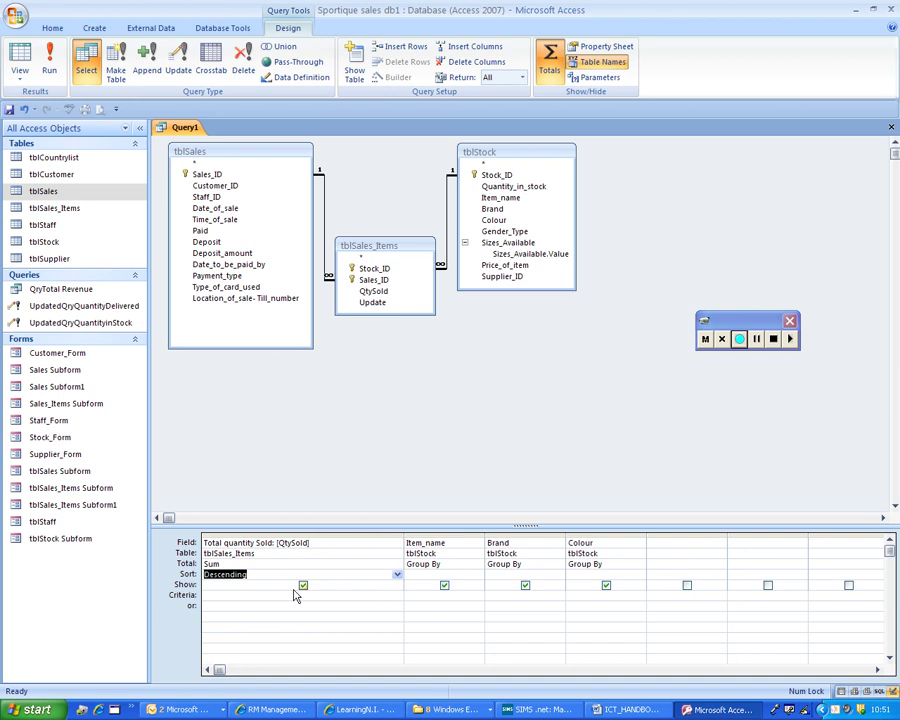
Show the query results and fit the Total quantity Sold column's width to its full heading.
{"action": "left_click", "coordinate": [20, 62]}
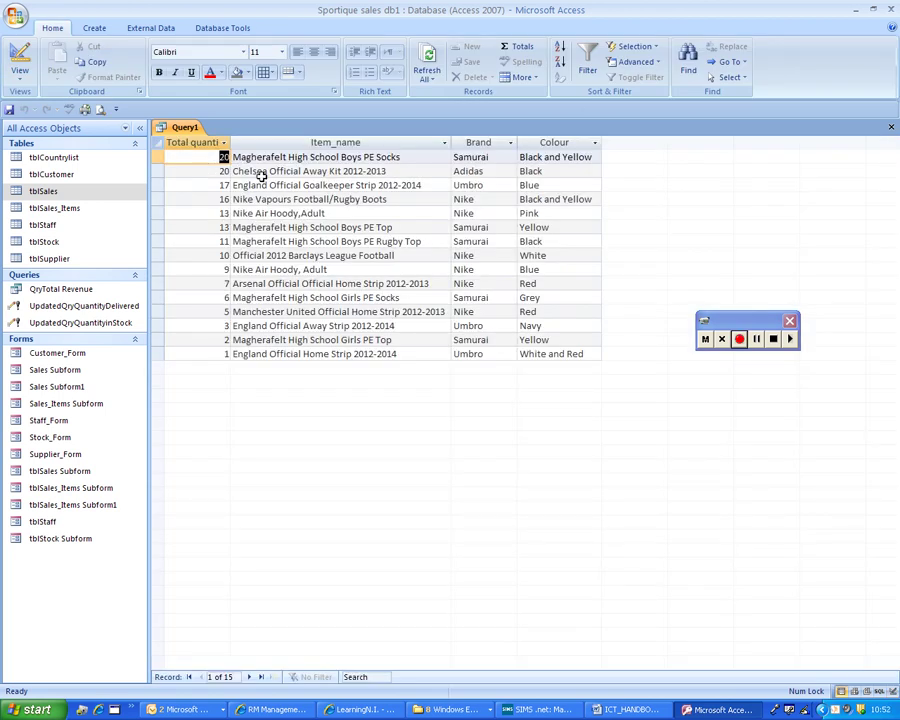
{"action": "left_click", "coordinate": [229, 146]}
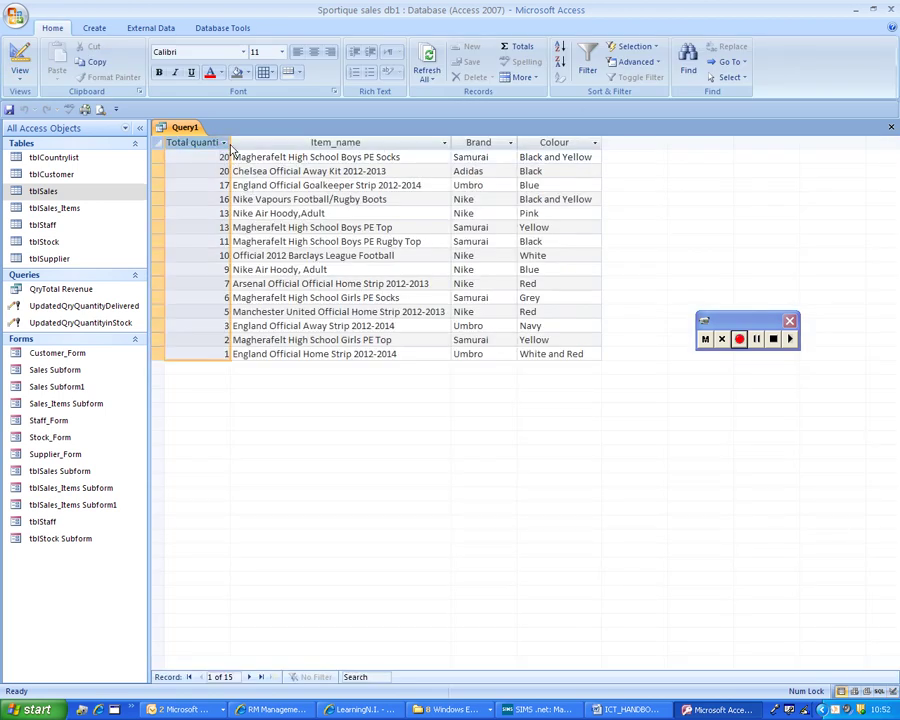
{"action": "double_click", "coordinate": [229, 146]}
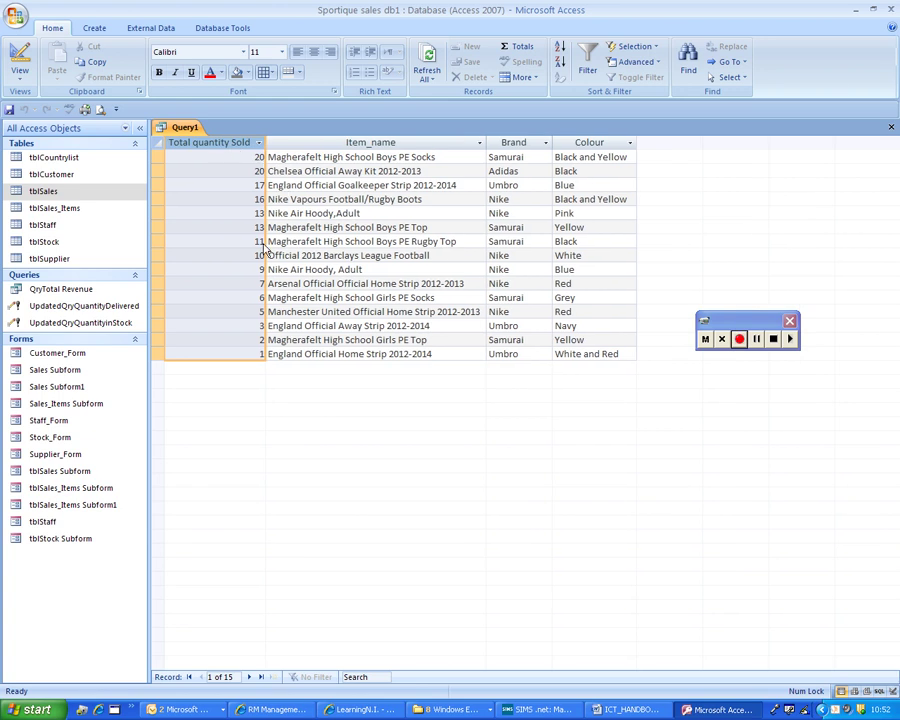
Return to the query design and add the Date_of_sale field from tblSales after Colour.
{"action": "left_click", "coordinate": [18, 55]}
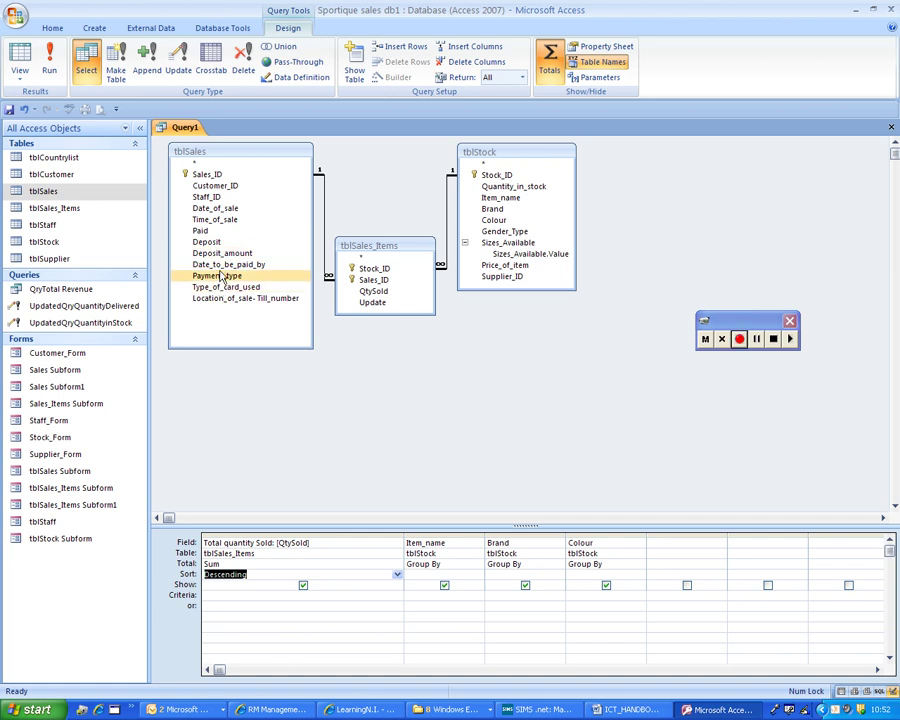
{"action": "left_click", "coordinate": [216, 209]}
{"action": "left_click_drag", "start_coordinate": [218, 215], "coordinate": [672, 543]}
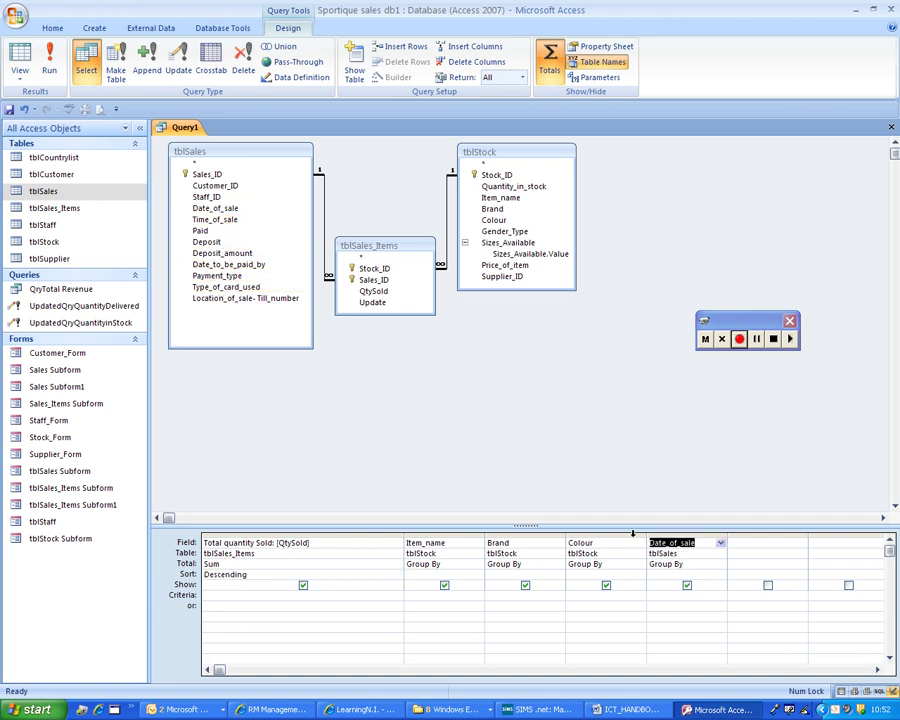
Set the Date_of_sale criteria to Between [Enter start date] and [Enter end date], and widen the column to fit the expression.
{"action": "left_click", "coordinate": [651, 596]}
{"action": "type", "text": "B"}
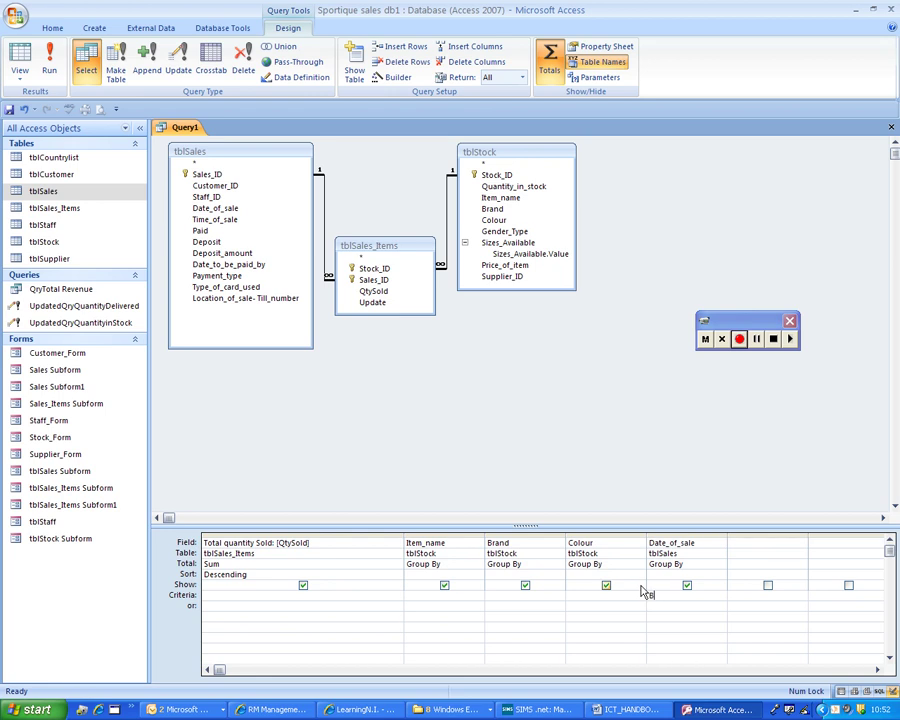
{"action": "type", "text": "etween [d"}
{"action": "type", "text": "Enter date "}
{"action": "type", "text": "start date"}
{"action": "type", "text": "] and [Enter end date]"}
{"action": "left_click_drag", "start_coordinate": [727, 532], "coordinate": [835, 530]}
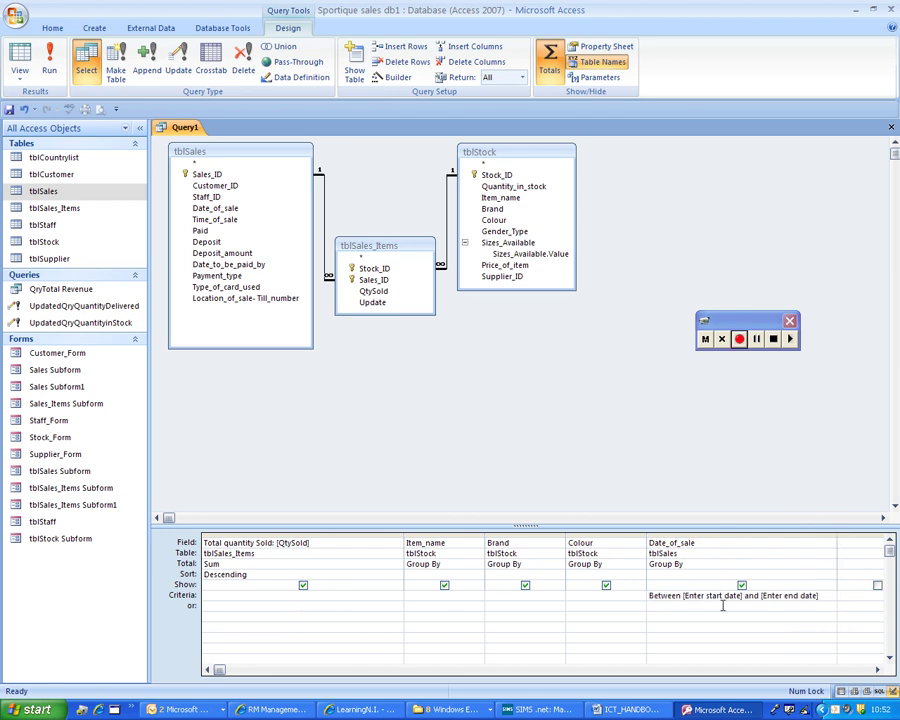
Run the query for sales from 01/01/2012 to 31/12/2012.
{"action": "left_click", "coordinate": [40, 70]}
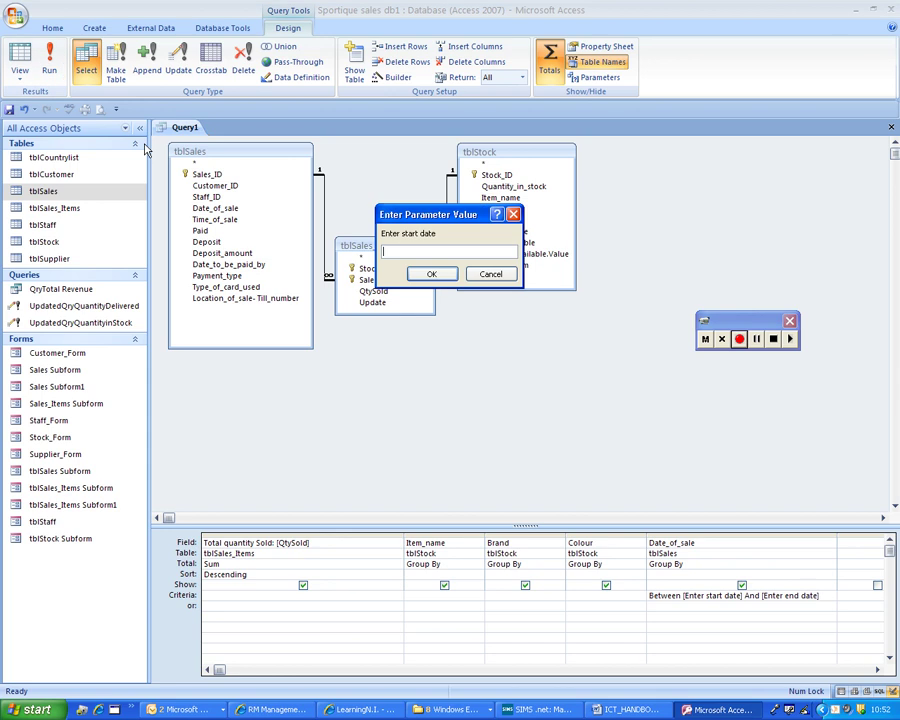
{"action": "type", "text": "01/01/2012"}
{"action": "key", "text": "Return"}
{"action": "type", "text": "3"}
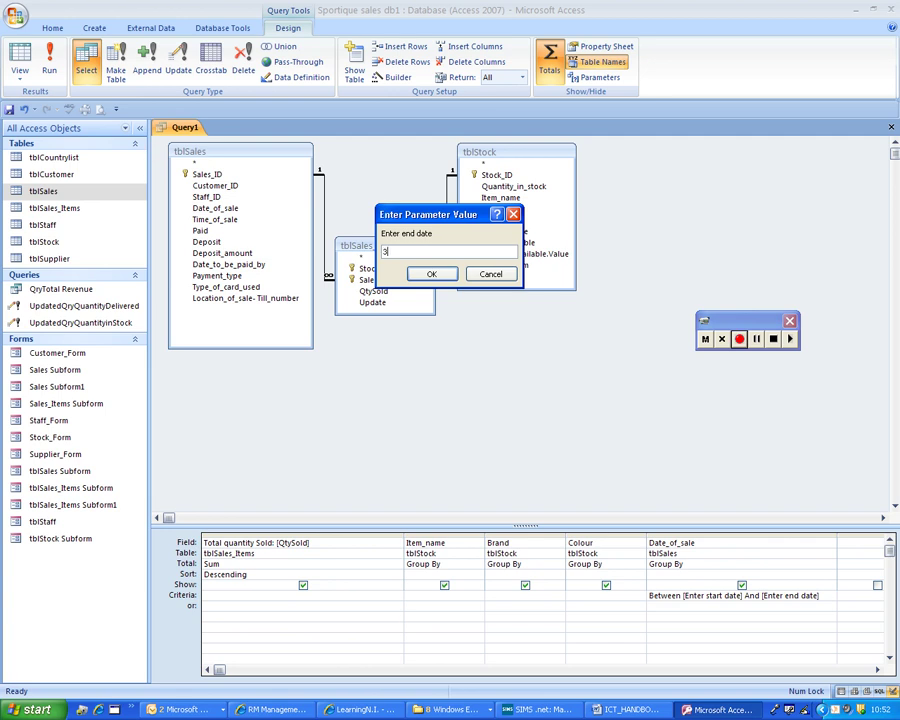
{"action": "type", "text": "1/12/2012"}
{"action": "key", "text": "Return"}
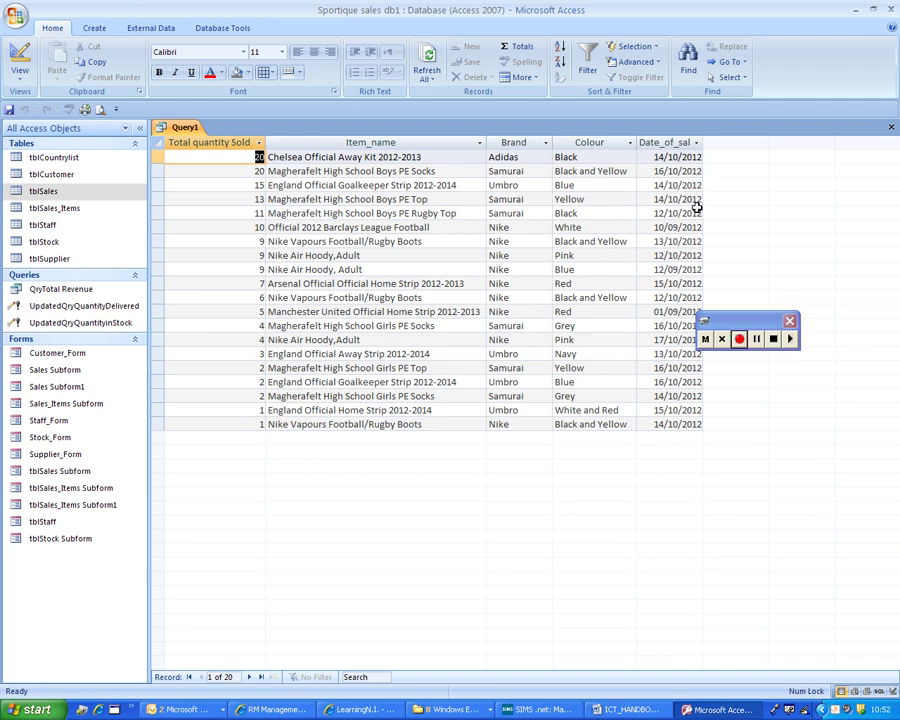
Return to the query design and rerun the query for sales from 01/09/2012 to 30/09/2012.
{"action": "left_click", "coordinate": [19, 55]}
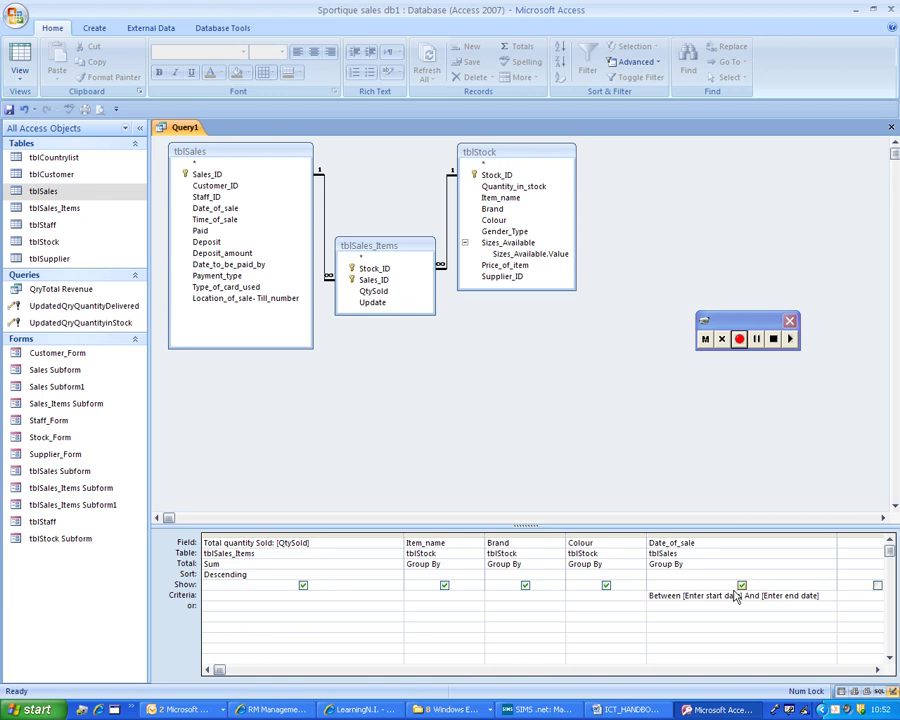
{"action": "left_click", "coordinate": [49, 62]}
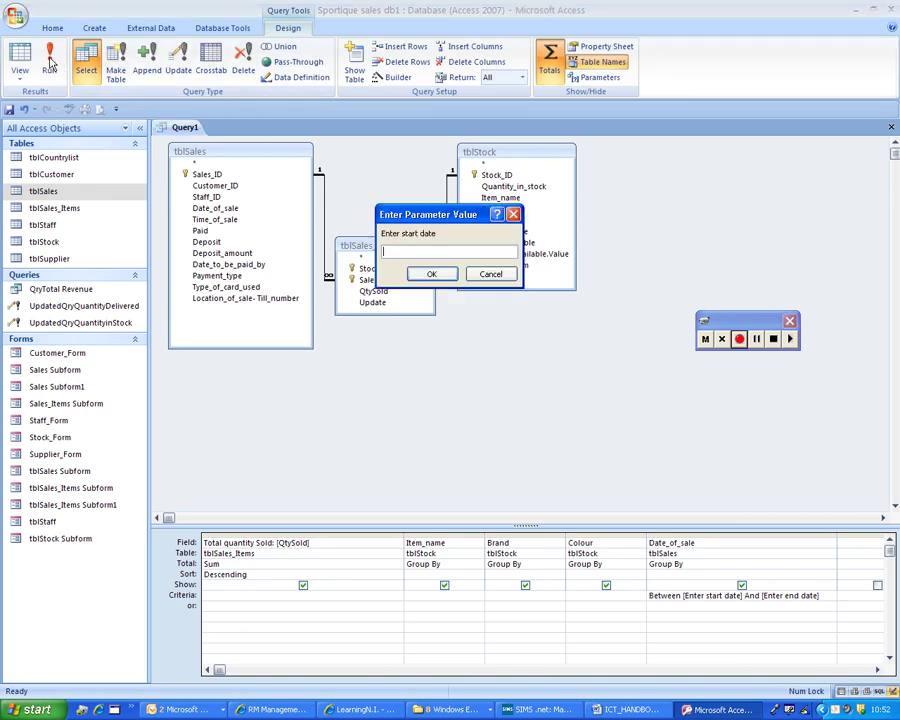
{"action": "type", "text": "01/09/2012"}
{"action": "key", "text": "Return"}
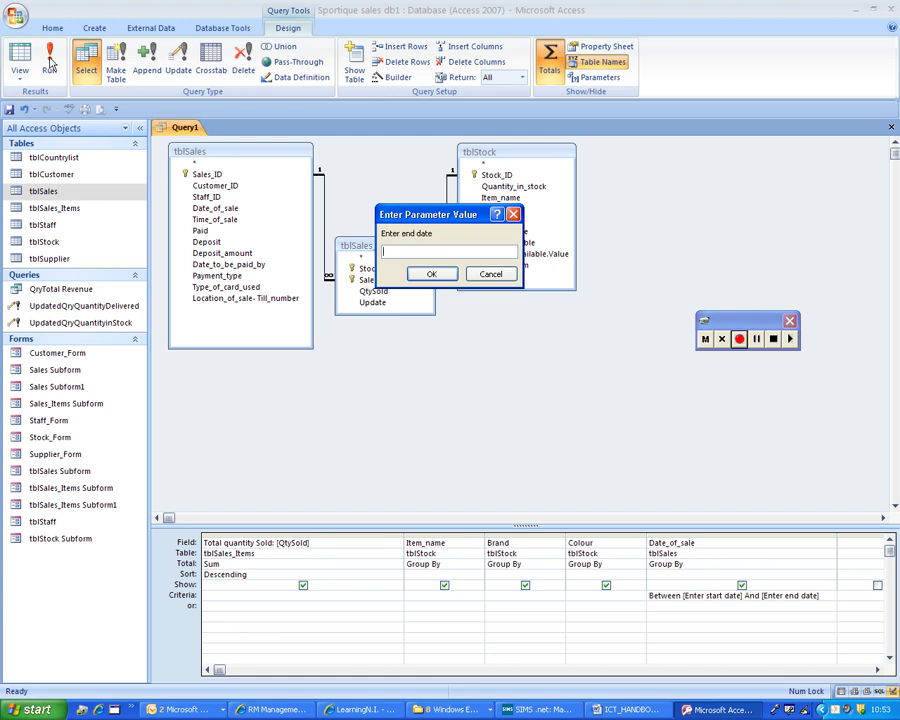
{"action": "type", "text": "30/09/2012"}
{"action": "key", "text": "Return"}
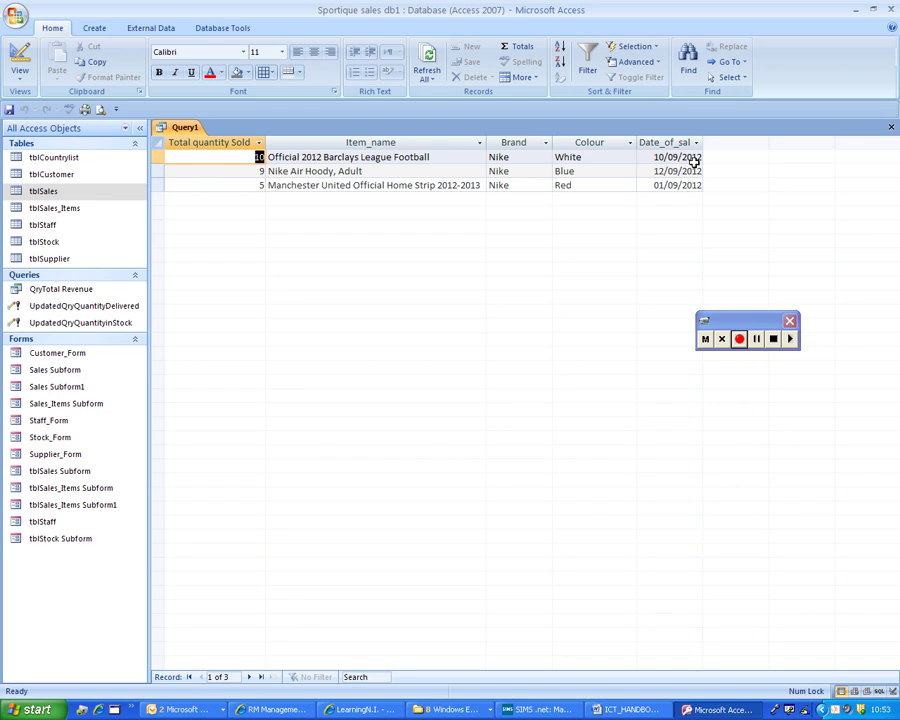
Return to the query design and cut the Item_name, Brand and Colour columns from the grid.
{"action": "left_click", "coordinate": [19, 58]}
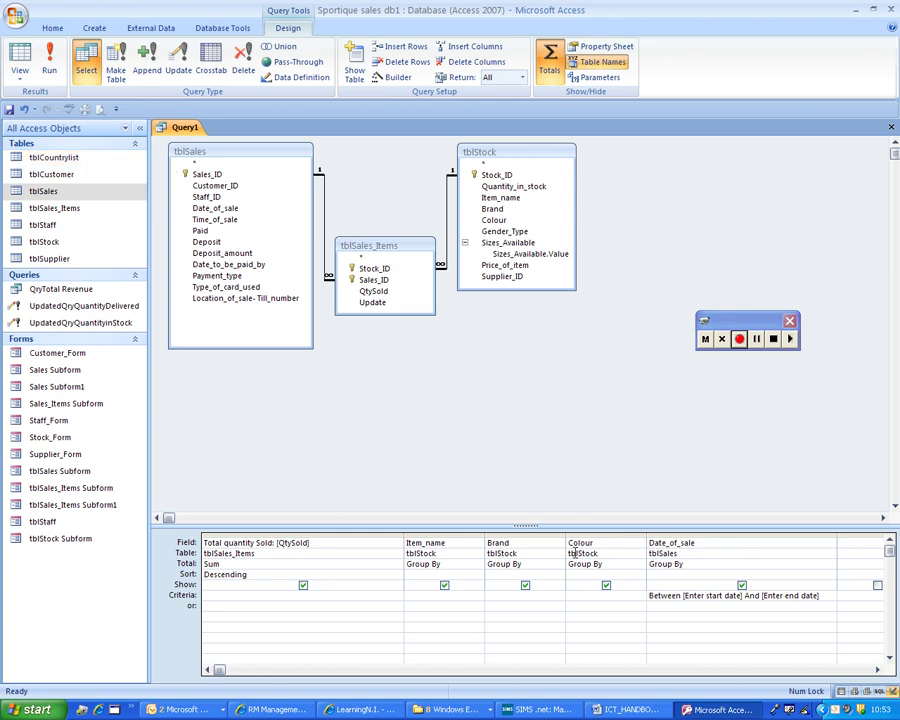
{"action": "left_click", "coordinate": [436, 538]}
{"action": "right_click", "coordinate": [436, 538]}
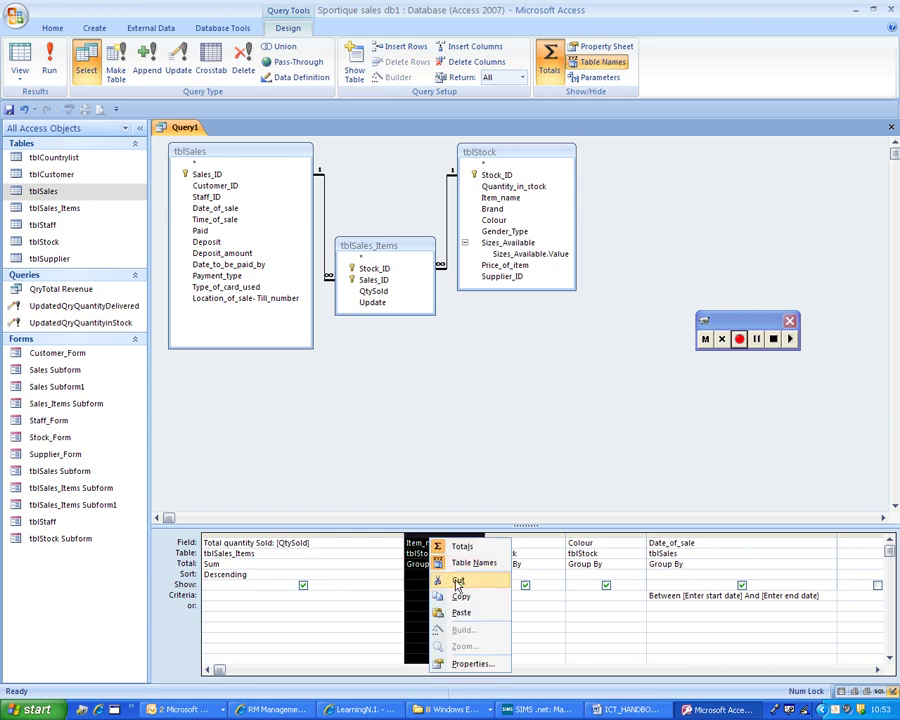
{"action": "left_click", "coordinate": [458, 578]}
{"action": "right_click", "coordinate": [455, 540]}
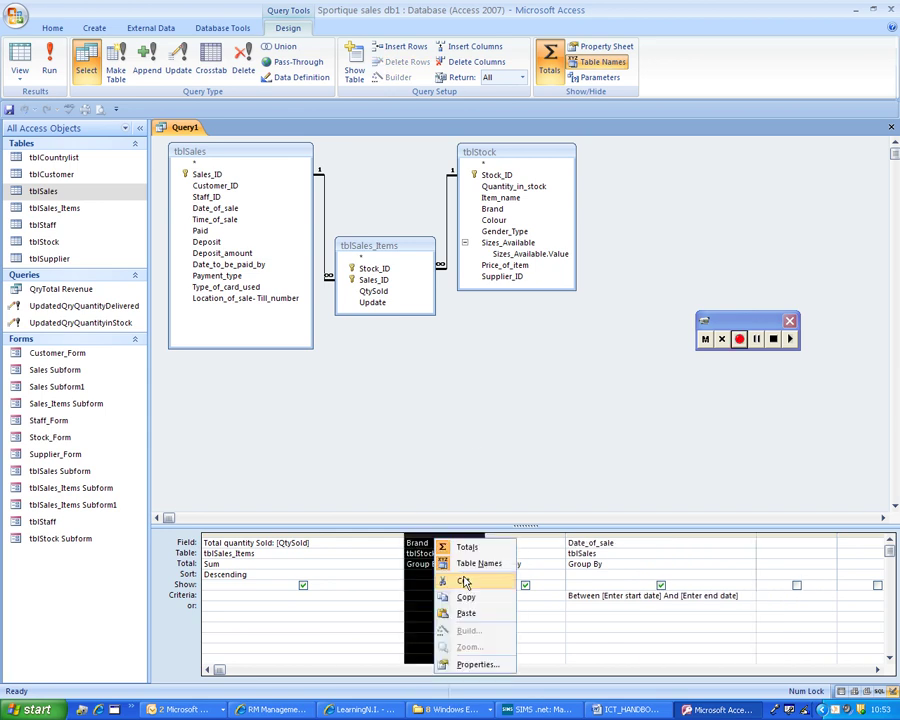
{"action": "left_click", "coordinate": [470, 578]}
{"action": "left_click", "coordinate": [424, 535]}
{"action": "right_click", "coordinate": [424, 537]}
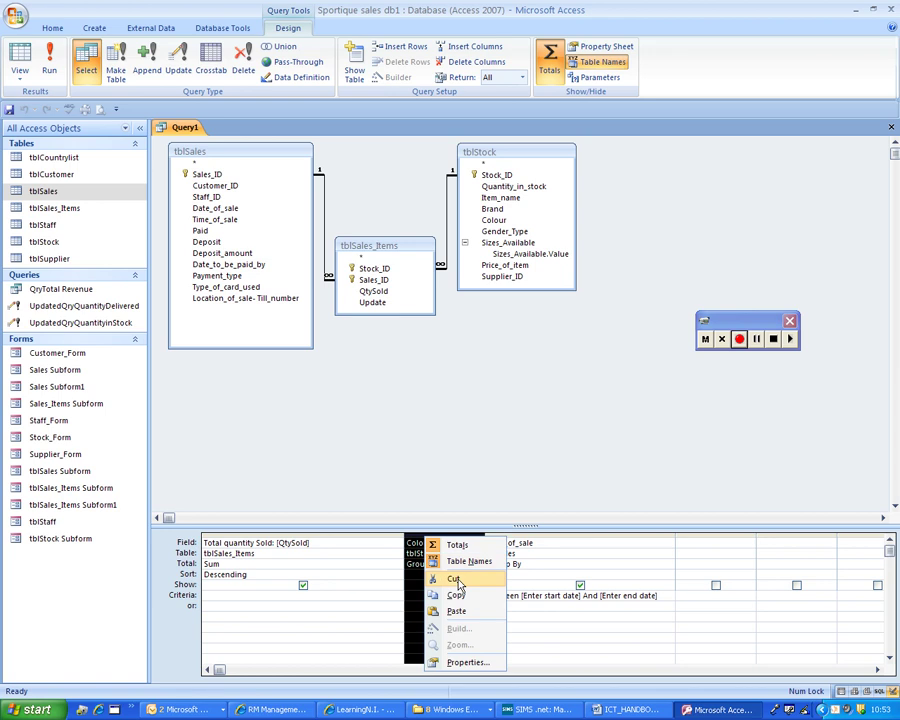
{"action": "left_click", "coordinate": [455, 577]}
Add the tblCustomer table to the query and place it below tblSales_Items.
{"action": "right_click", "coordinate": [400, 397]}
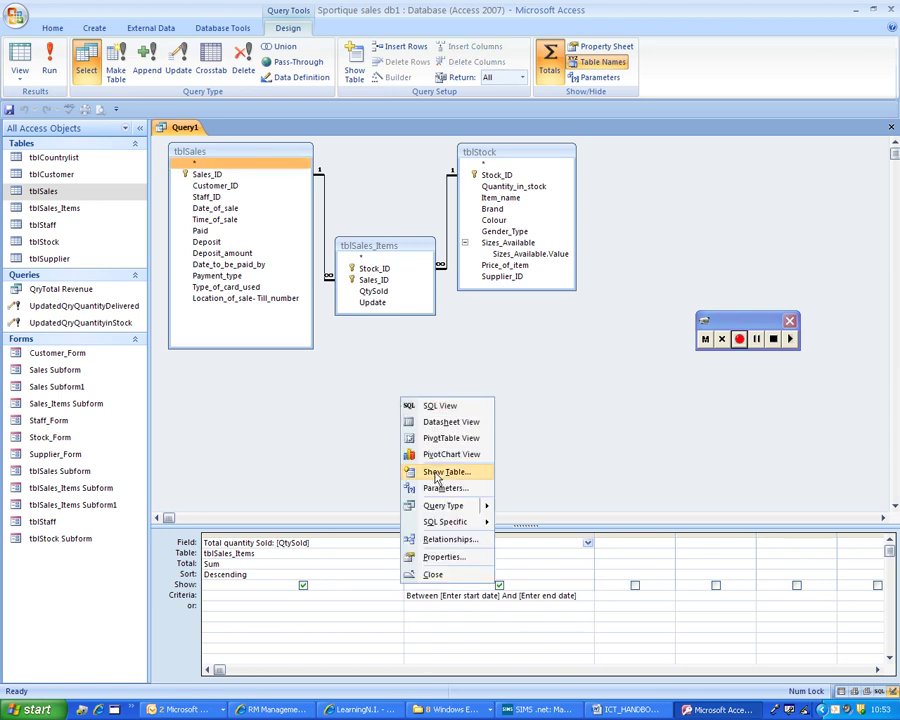
{"action": "left_click", "coordinate": [437, 472]}
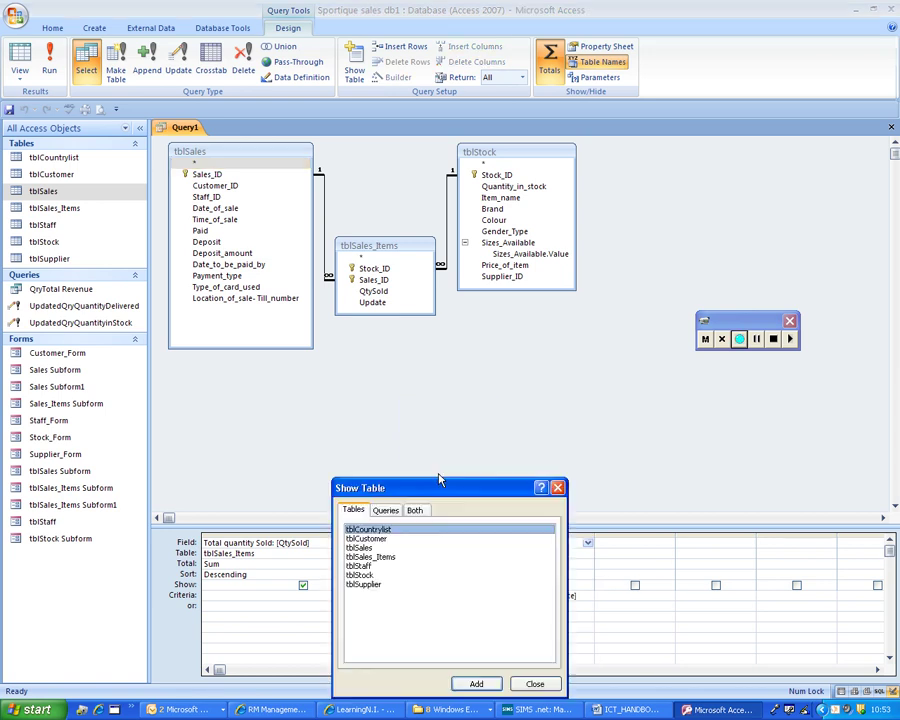
{"action": "double_click", "coordinate": [368, 539]}
{"action": "left_click", "coordinate": [535, 683]}
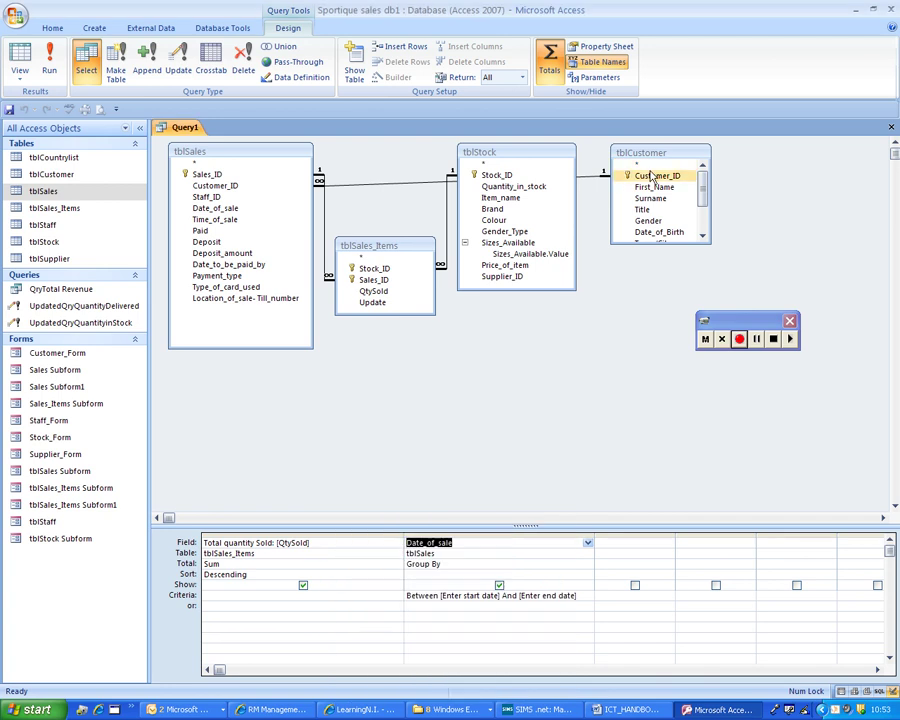
{"action": "left_click_drag", "start_coordinate": [645, 158], "coordinate": [366, 374]}
Add the First_Name and Title fields from tblCustomer to the query grid.
{"action": "left_click", "coordinate": [368, 403]}
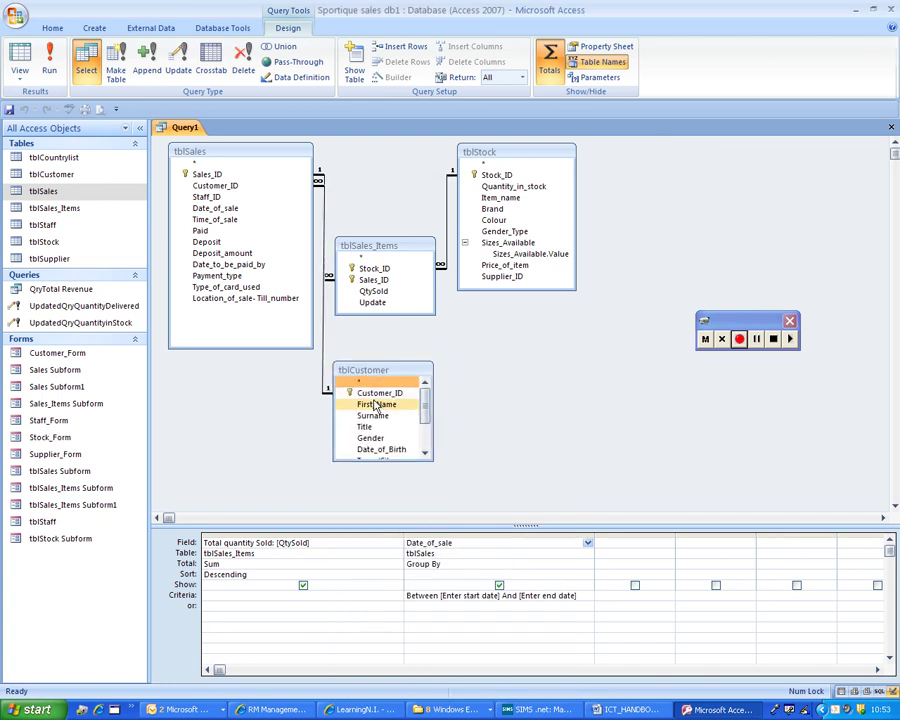
{"action": "double_click", "coordinate": [374, 406]}
{"action": "left_click", "coordinate": [373, 417]}
{"action": "double_click", "coordinate": [372, 427]}
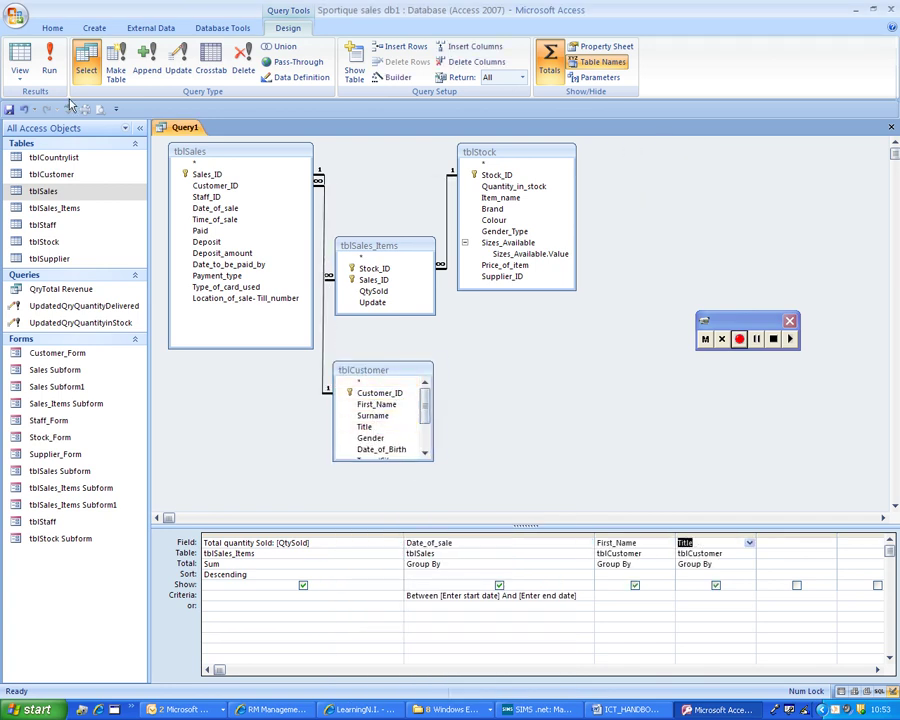
Run the query with start date 01/01/2012 and end date 30/09/2012.
{"action": "left_click", "coordinate": [50, 68]}
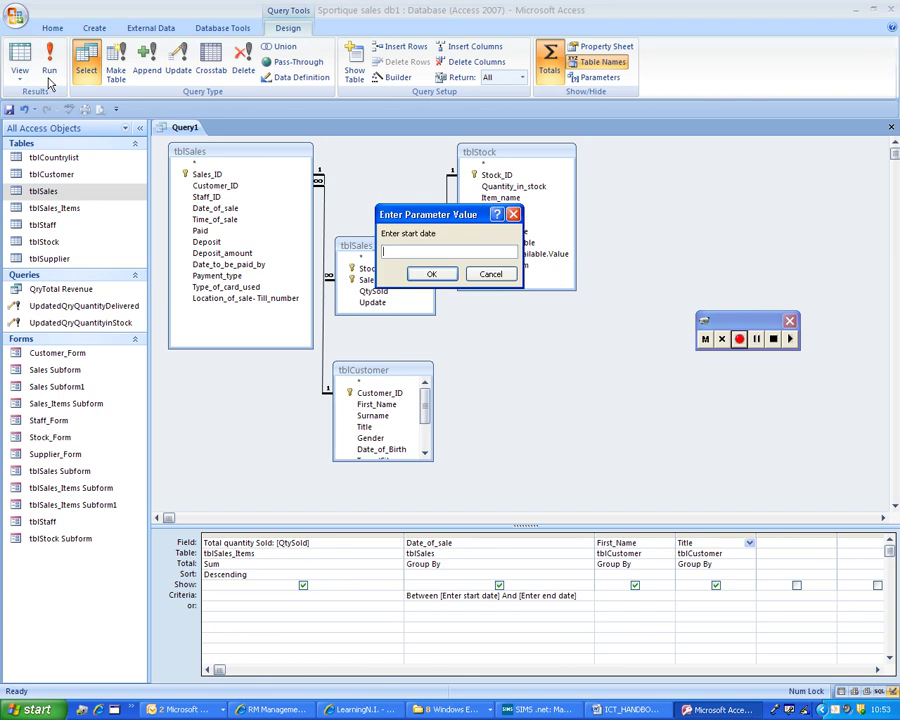
{"action": "type", "text": "01/01/2012"}
{"action": "key", "text": "Return"}
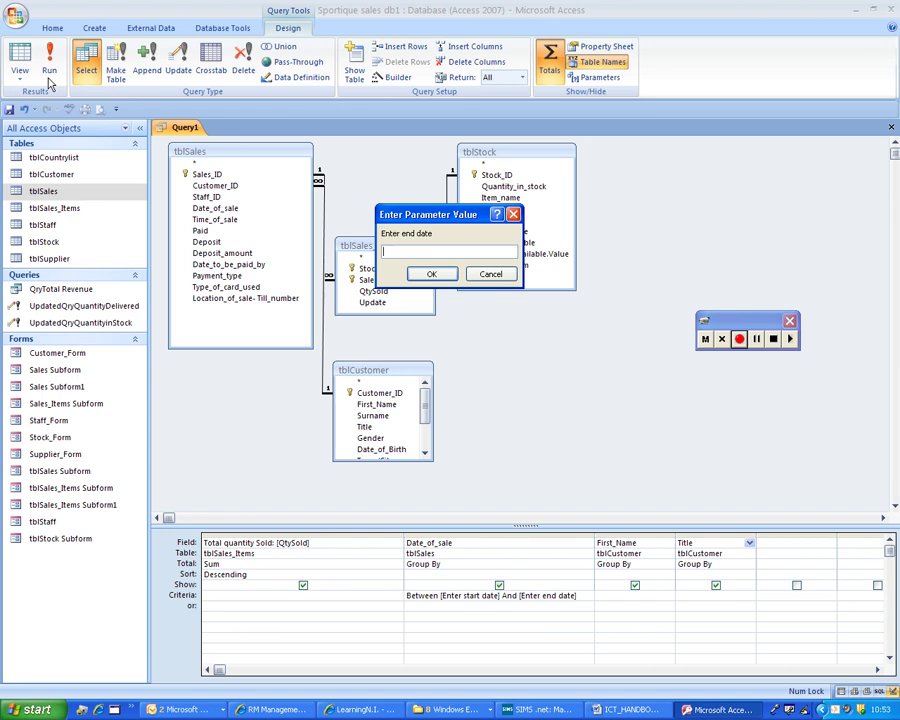
{"action": "type", "text": "30/09/2012"}
{"action": "key", "text": "Return"}
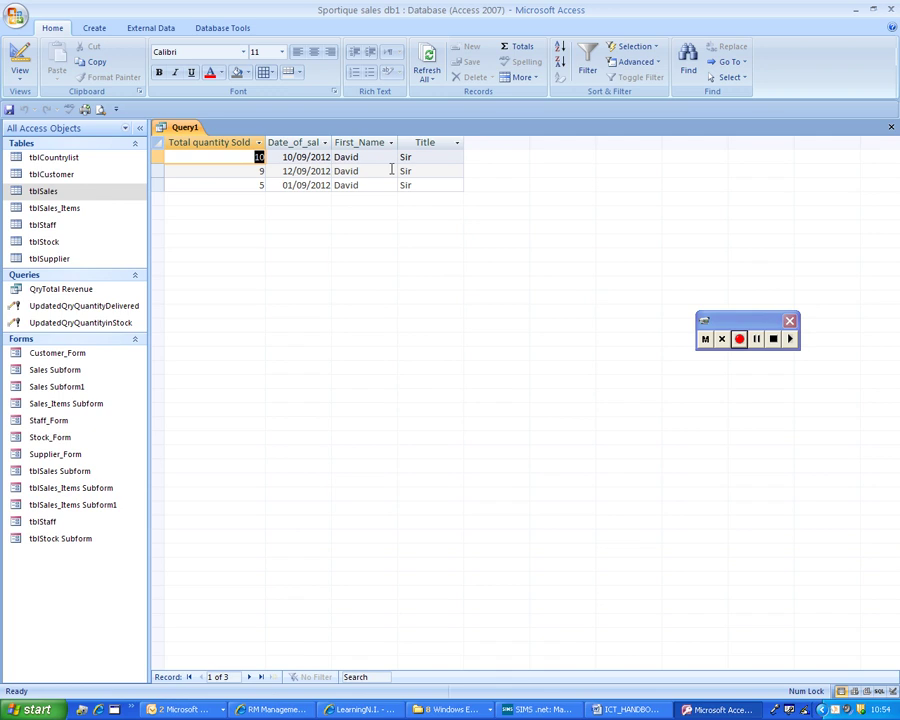
Return to the query design and add the Surname field from tblCustomer to the grid.
{"action": "left_click", "coordinate": [28, 58]}
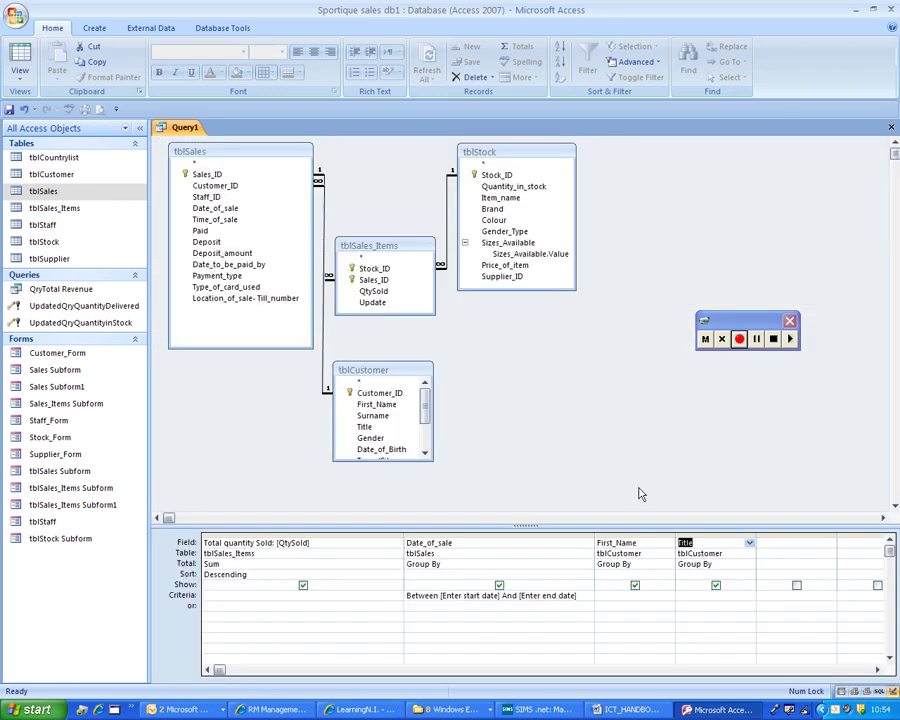
{"action": "double_click", "coordinate": [380, 415]}
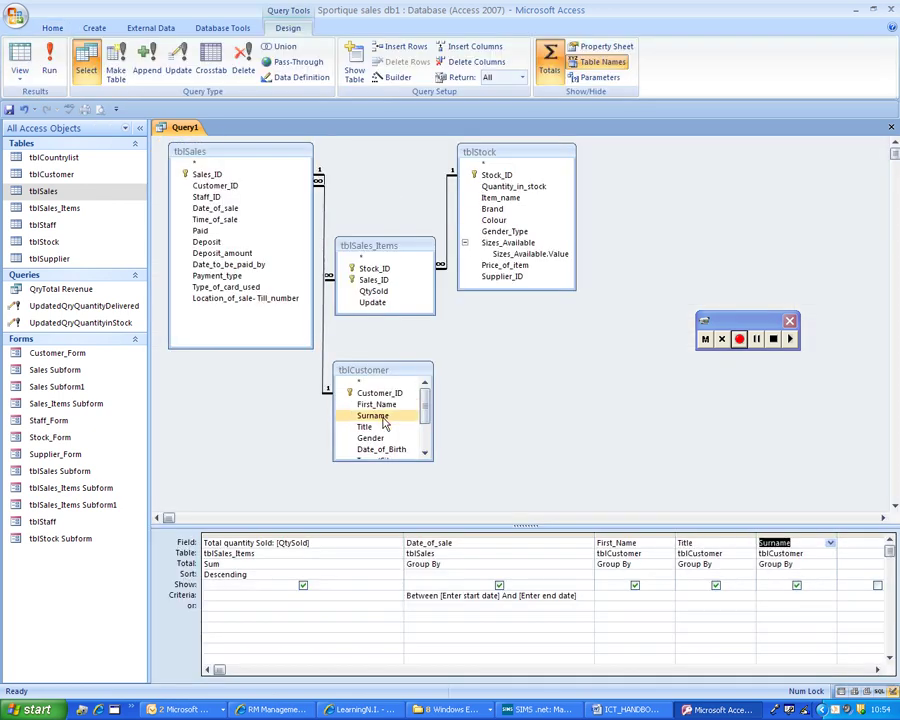
Try to view the query results for sales from 01/09/2010 to 31/09/2010.
{"action": "left_click", "coordinate": [20, 55]}
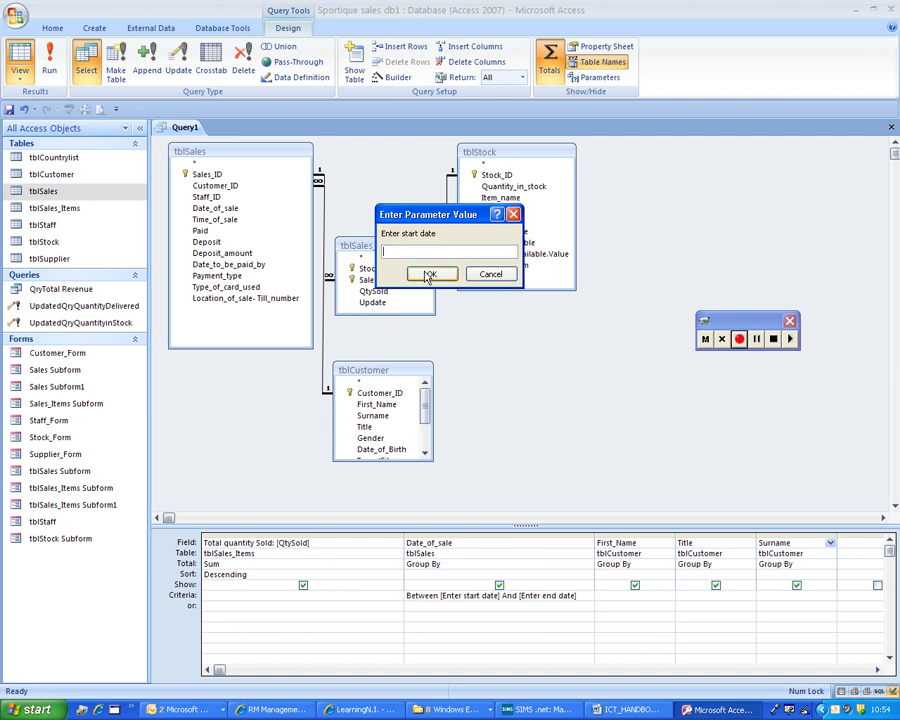
{"action": "type", "text": "01/09/2010"}
{"action": "key", "text": "Return"}
{"action": "type", "text": "31"}
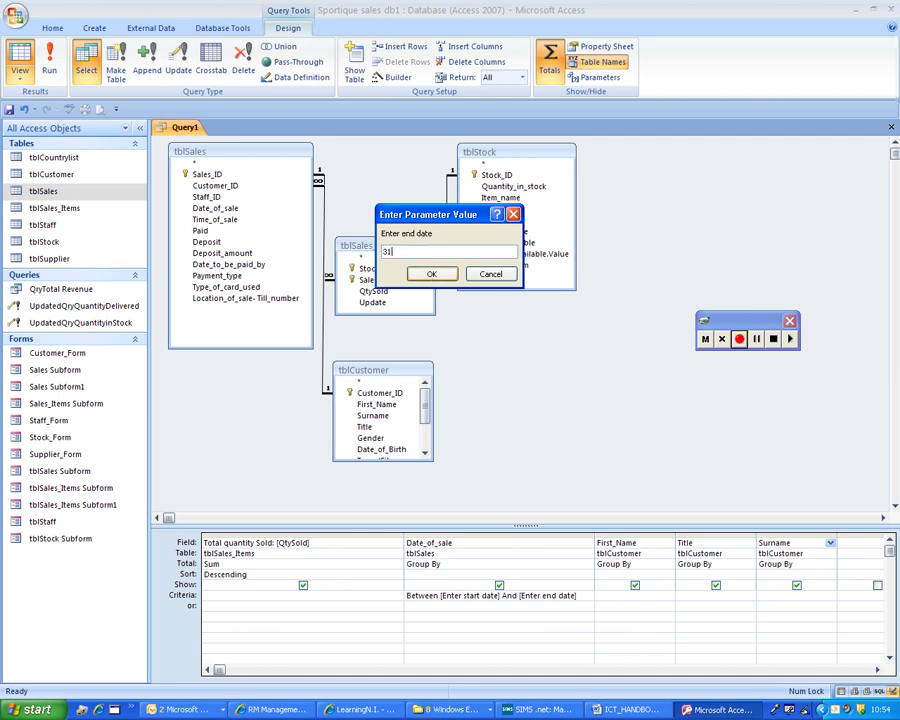
{"action": "type", "text": "/09/2010"}
{"action": "key", "text": "Return"}
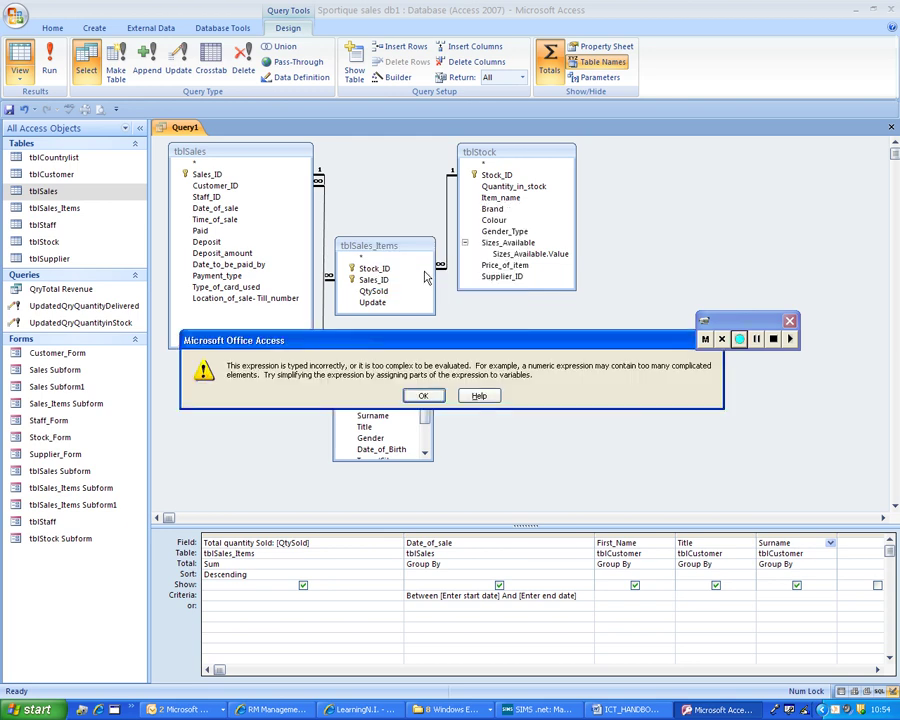
{"action": "left_click", "coordinate": [424, 394]}
Run the customer query for sales from 01/09/2012 to 30/09/2012.
{"action": "left_click", "coordinate": [49, 60]}
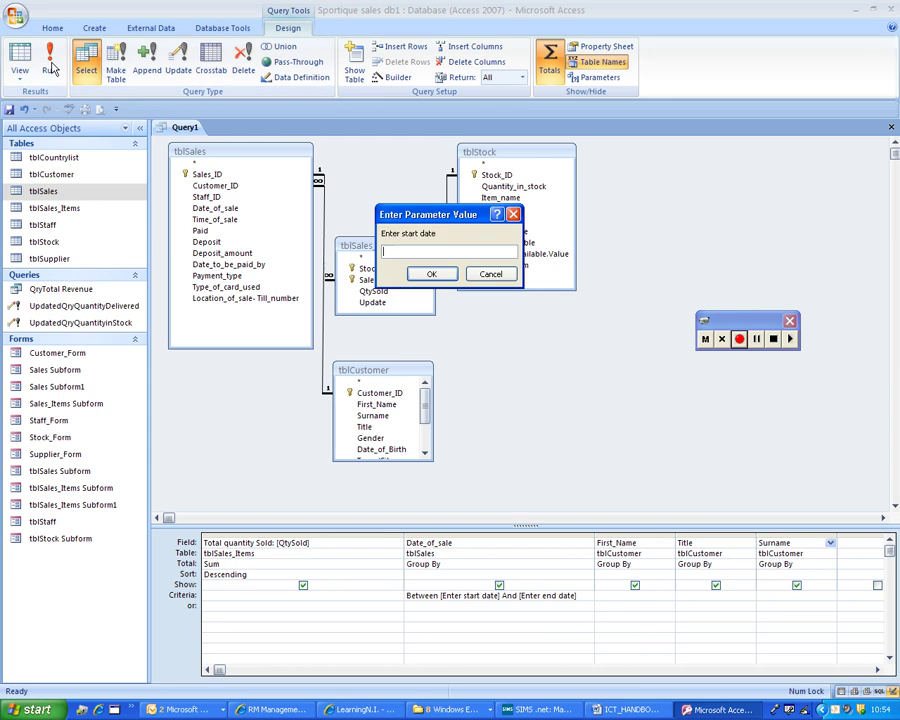
{"action": "type", "text": "01/09/2012"}
{"action": "key", "text": "Return"}
{"action": "type", "text": "30/"}
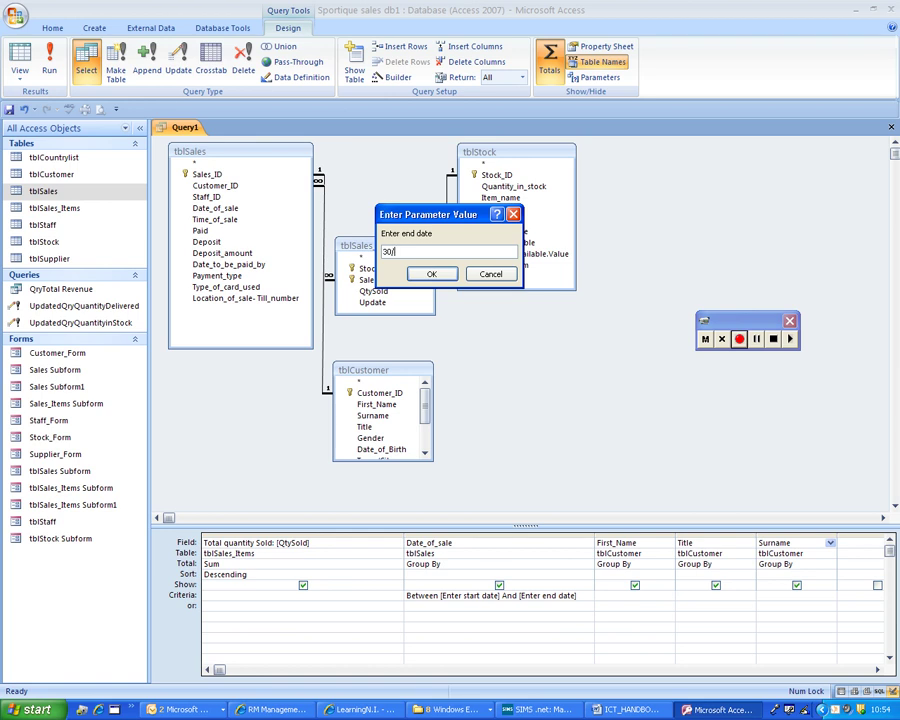
{"action": "type", "text": "09/2012"}
{"action": "key", "text": "Return"}
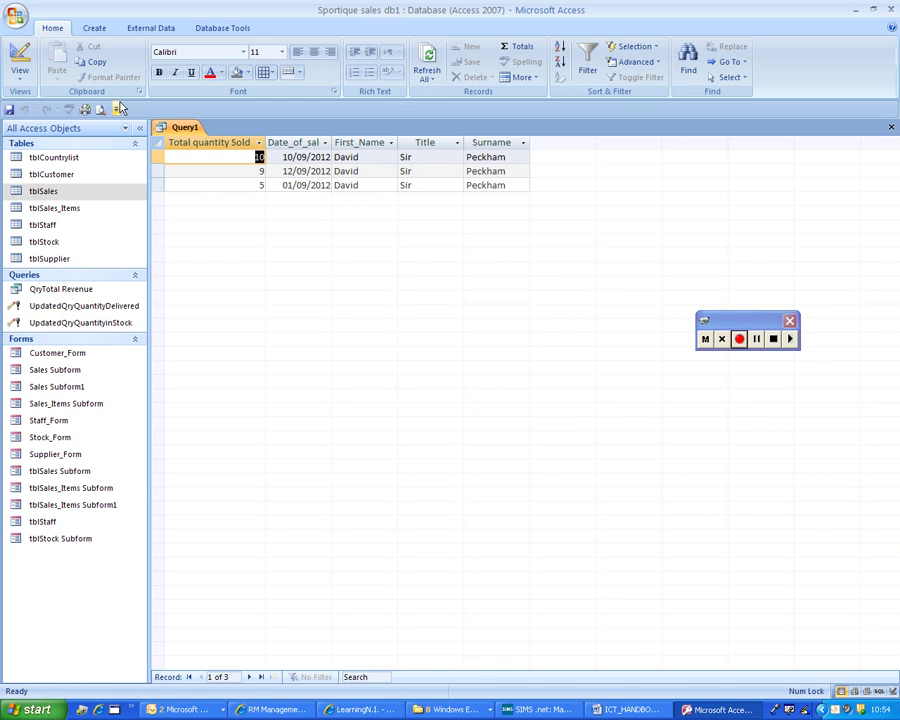
Return to the query design and remove the tblCustomer table from the query.
{"action": "left_click", "coordinate": [22, 66]}
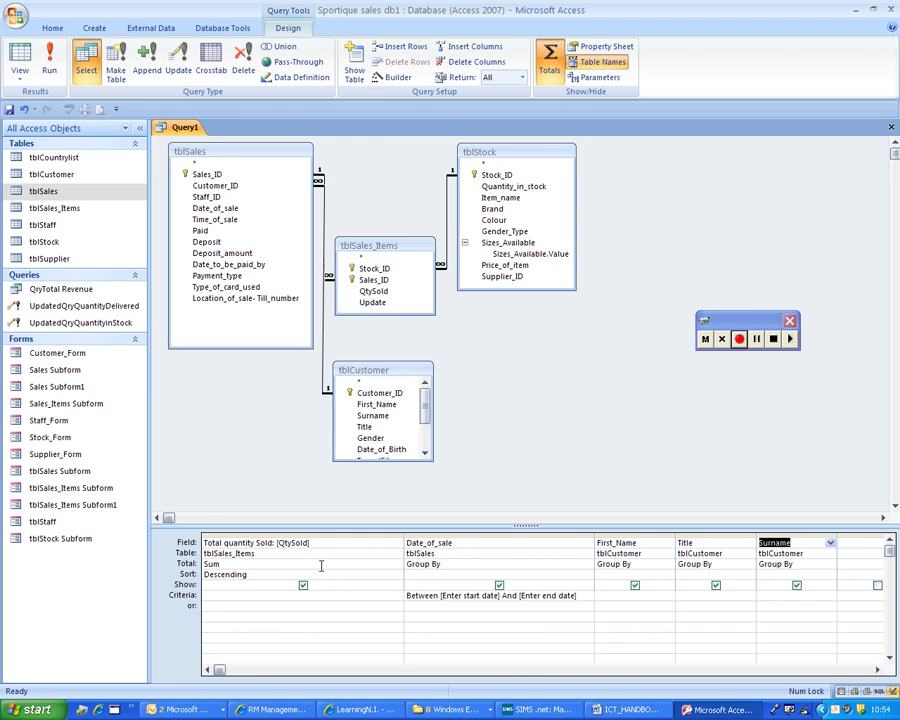
{"action": "left_click", "coordinate": [215, 186]}
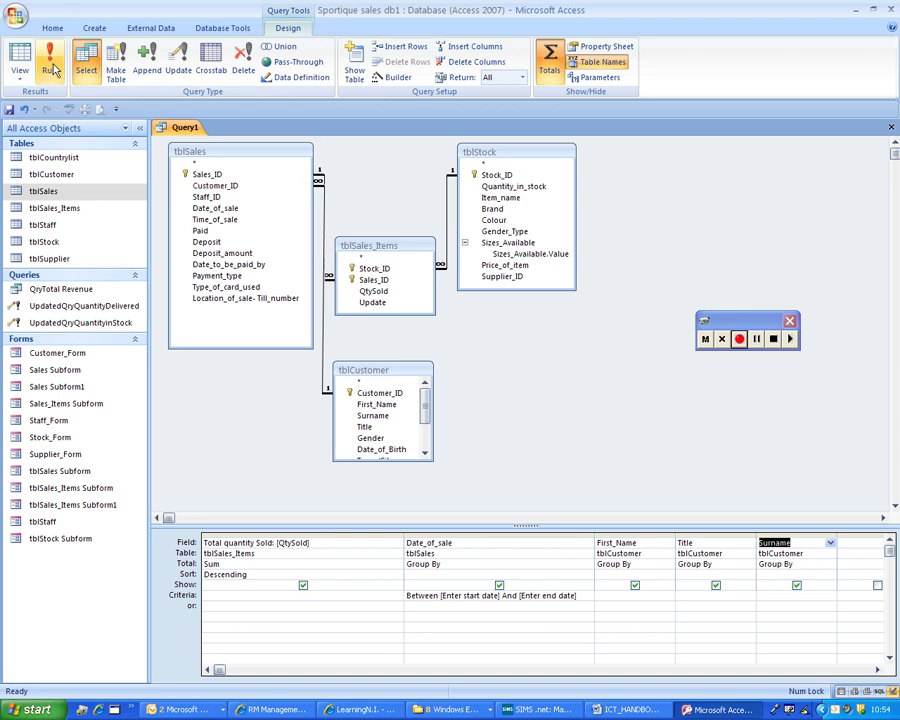
{"action": "left_click", "coordinate": [368, 369]}
{"action": "key", "text": "Delete"}
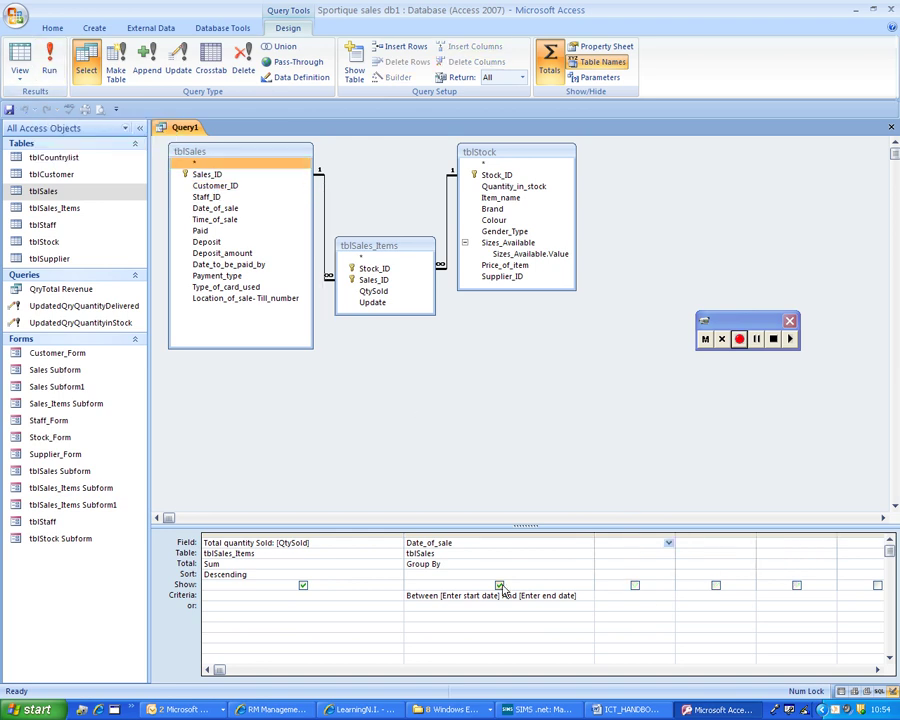
Cut the Date_of_sale column with its date range criteria from the query grid.
{"action": "left_click", "coordinate": [430, 541]}
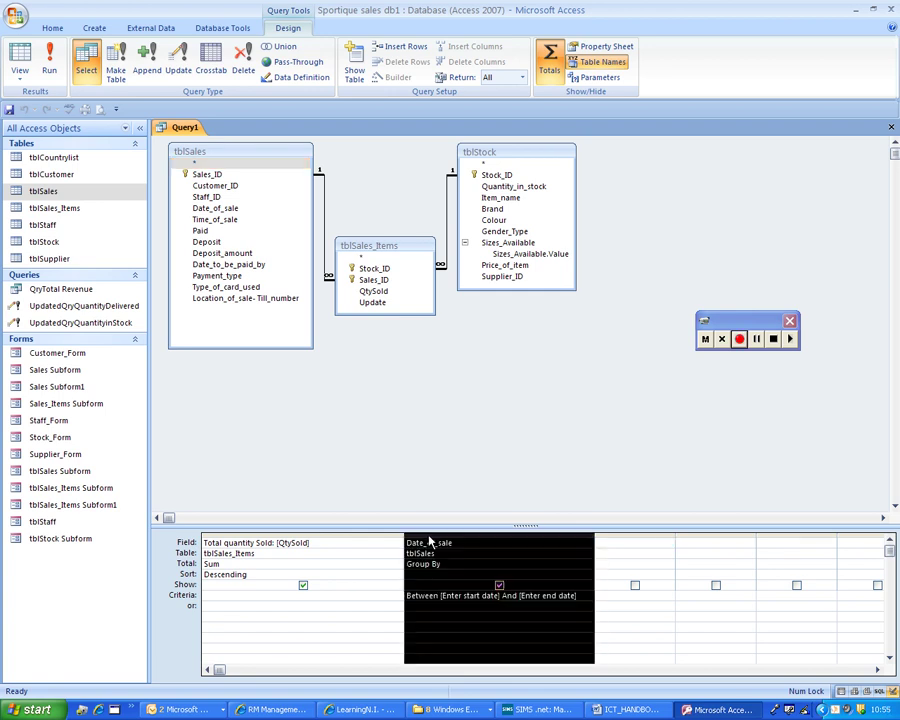
{"action": "right_click", "coordinate": [412, 534]}
{"action": "left_click", "coordinate": [458, 577]}
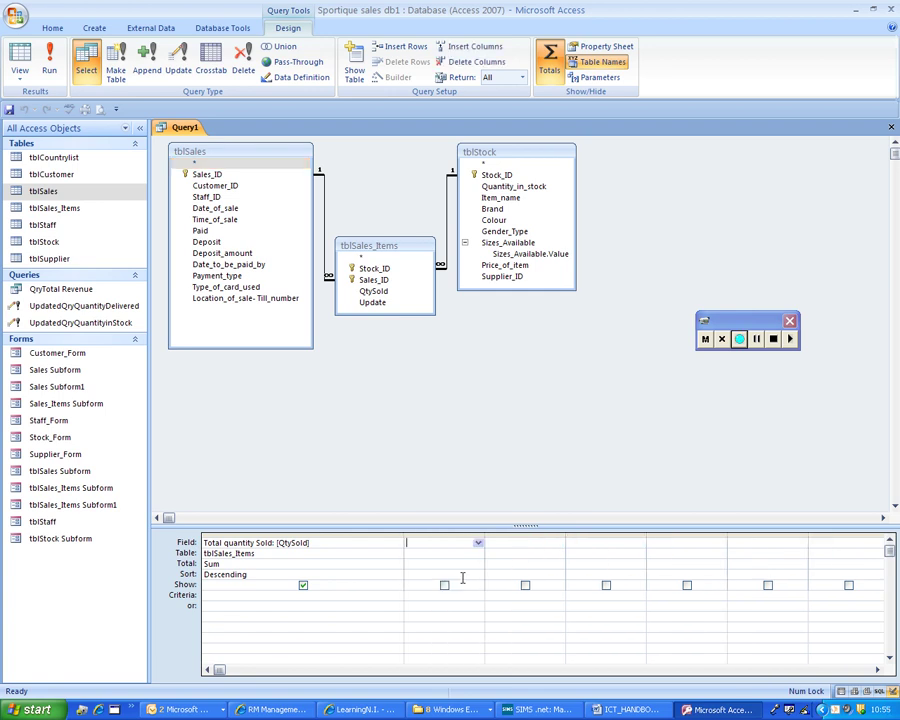
Add the tblStaff table to the query and place it below tblSales_Items.
{"action": "right_click", "coordinate": [393, 386]}
{"action": "left_click", "coordinate": [430, 458]}
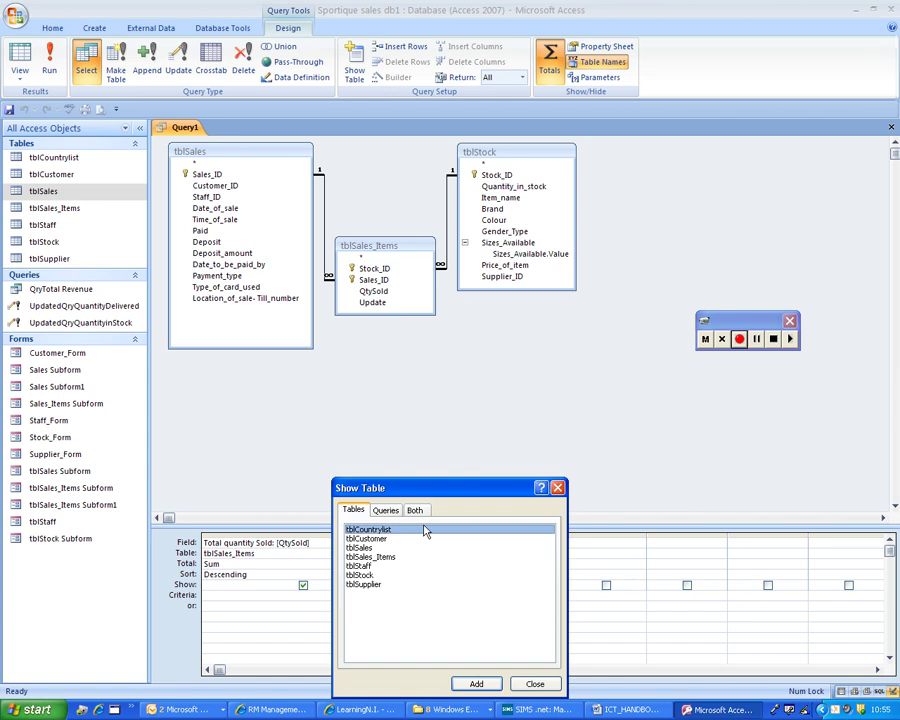
{"action": "double_click", "coordinate": [362, 566]}
{"action": "left_click", "coordinate": [534, 683]}
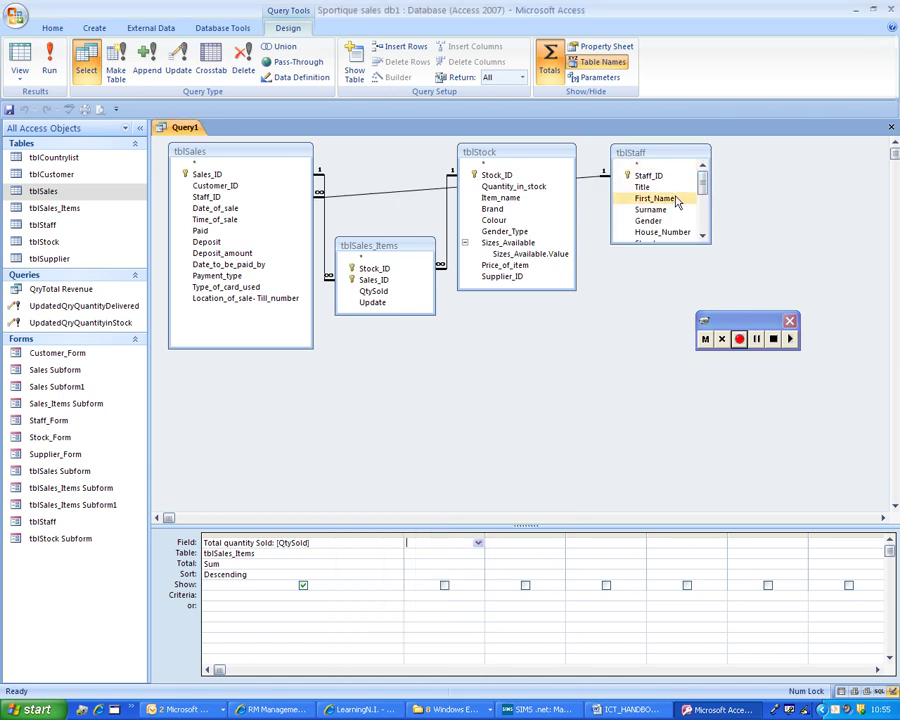
{"action": "left_click_drag", "start_coordinate": [657, 162], "coordinate": [383, 395]}
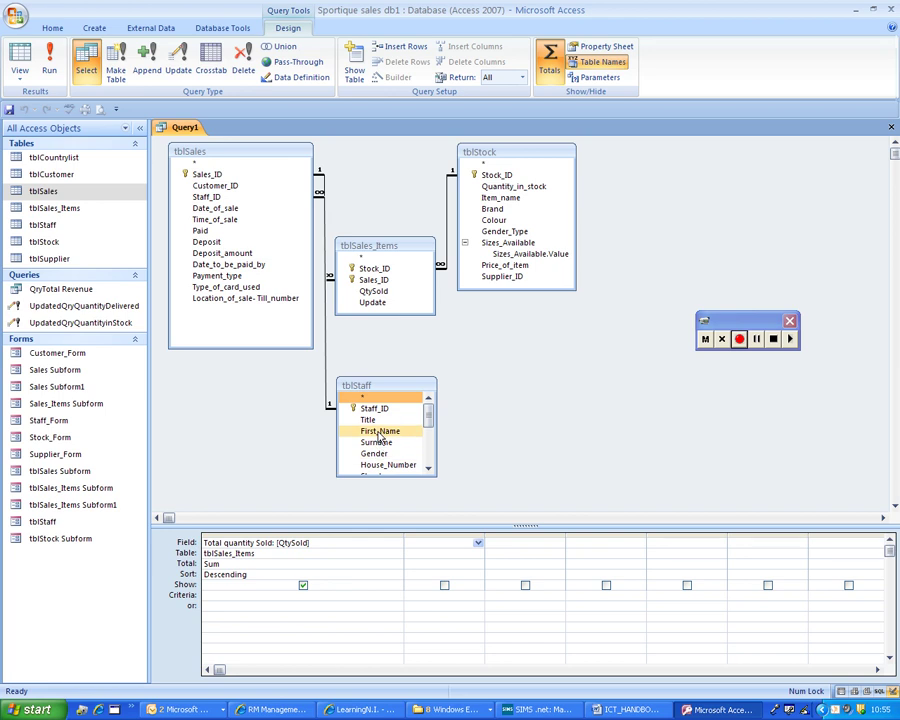
Add the Title, First_Name and Surname fields from tblStaff to the grid, and run the query before returning to its design.
{"action": "double_click", "coordinate": [370, 421]}
{"action": "double_click", "coordinate": [372, 431]}
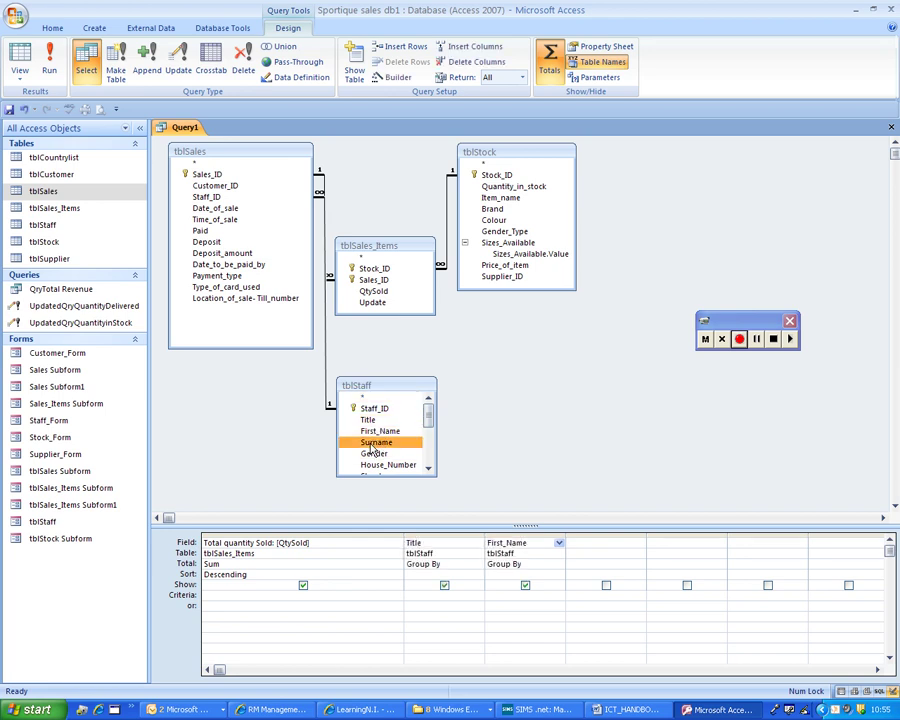
{"action": "double_click", "coordinate": [370, 443]}
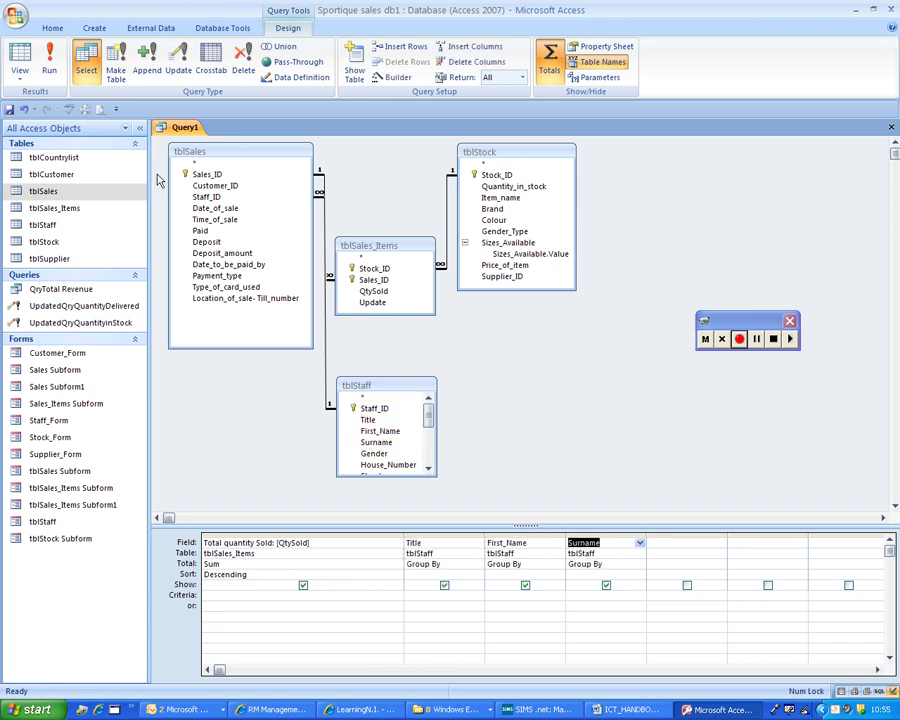
{"action": "left_click", "coordinate": [50, 66]}
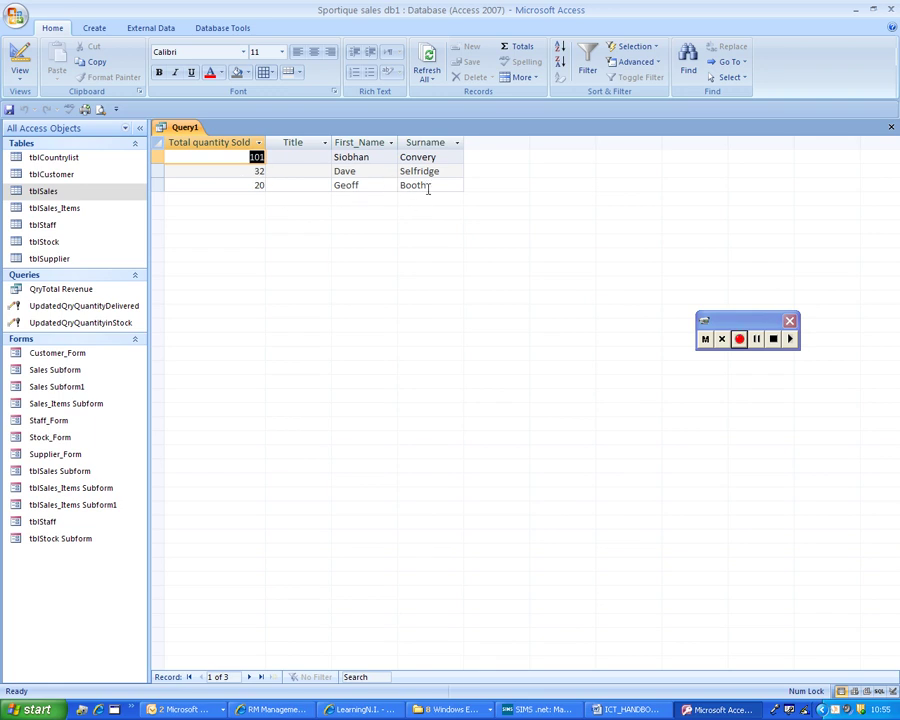
{"action": "left_click", "coordinate": [19, 55]}
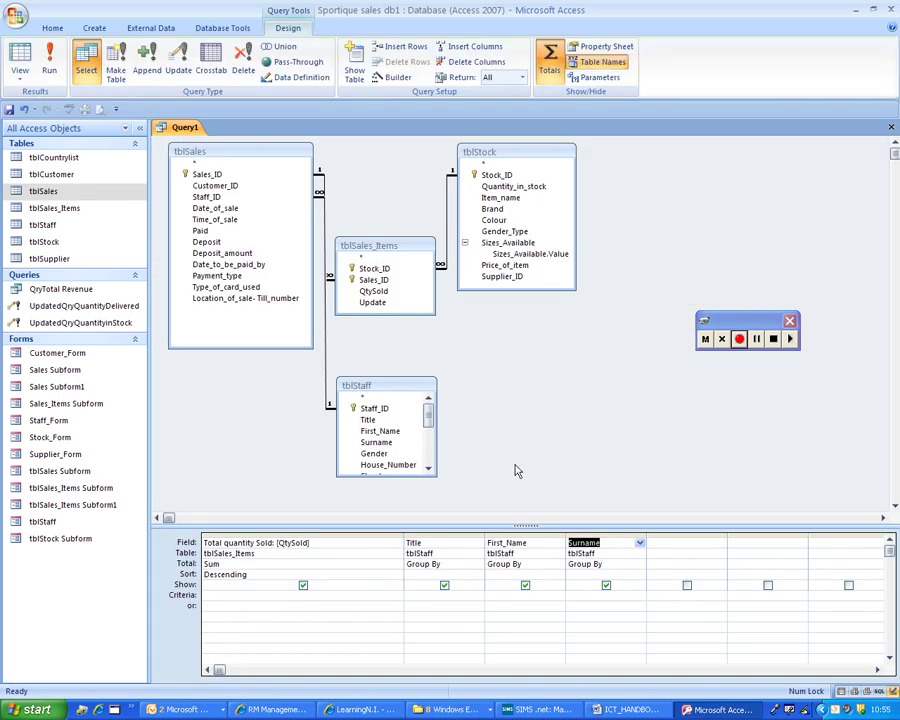